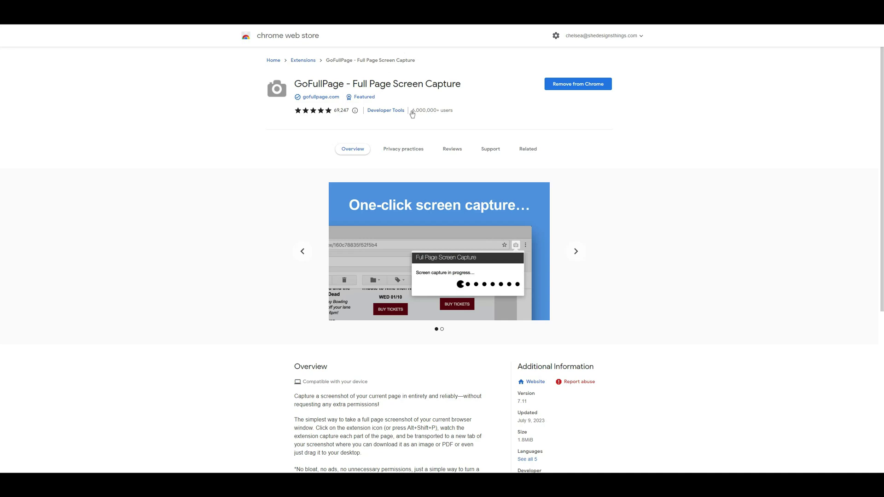
{"action": "left_click_drag", "start_coordinate": [411, 110], "coordinate": [453, 111]}
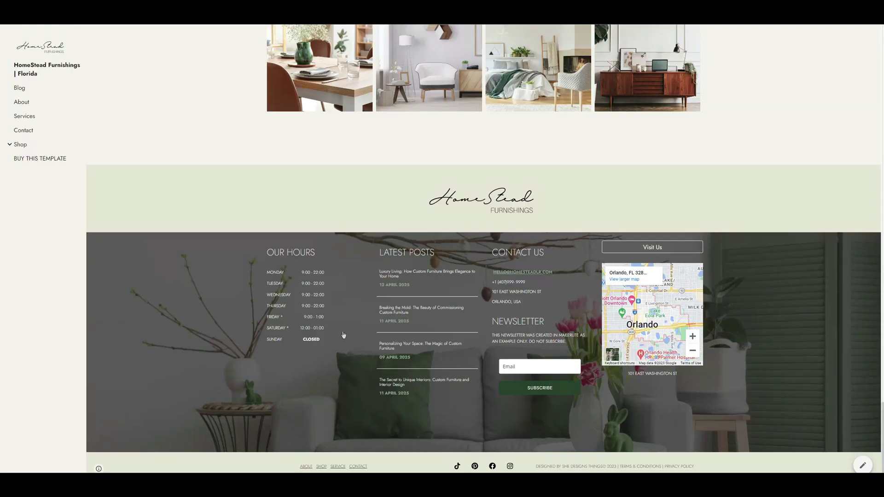
- Preview the HomeStead Furnishings homepage as an iPhone 12 Pro in the developer tools and open its mobile navigation menu
{"action": "scroll", "coordinate": [261, 221], "scroll_direction": "up", "scroll_amount": 1}
{"action": "scroll", "coordinate": [259, 221], "scroll_direction": "up", "scroll_amount": 20}
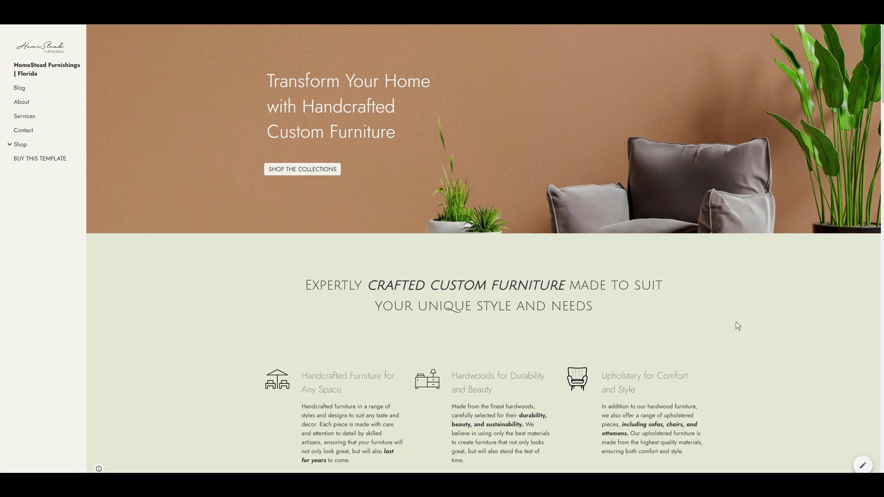
{"action": "key", "text": "ctrl+shift+i"}
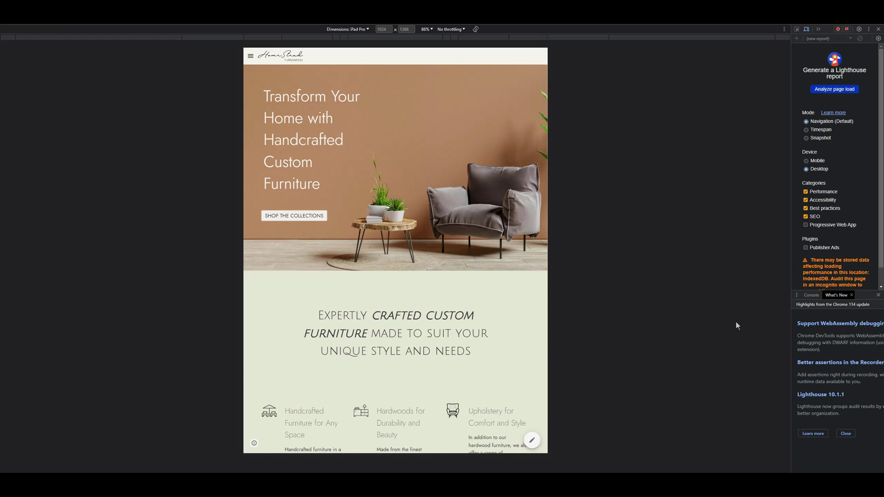
{"action": "left_click", "coordinate": [364, 30]}
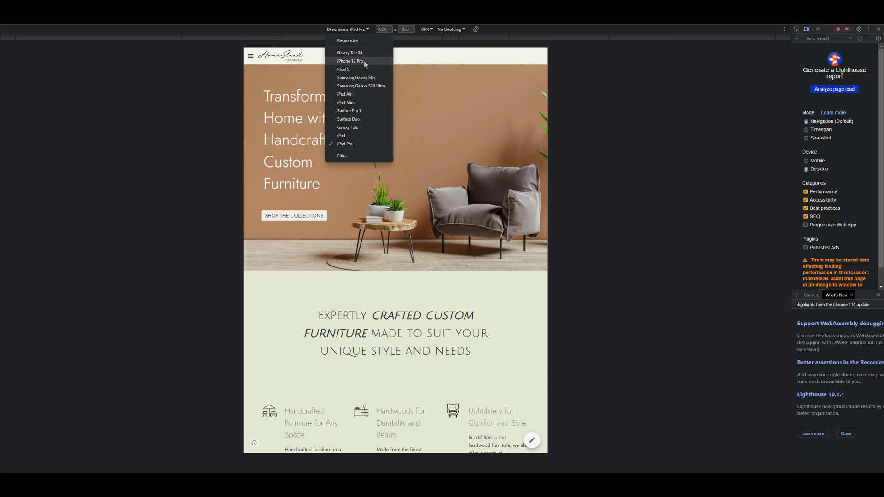
{"action": "left_click", "coordinate": [364, 61]}
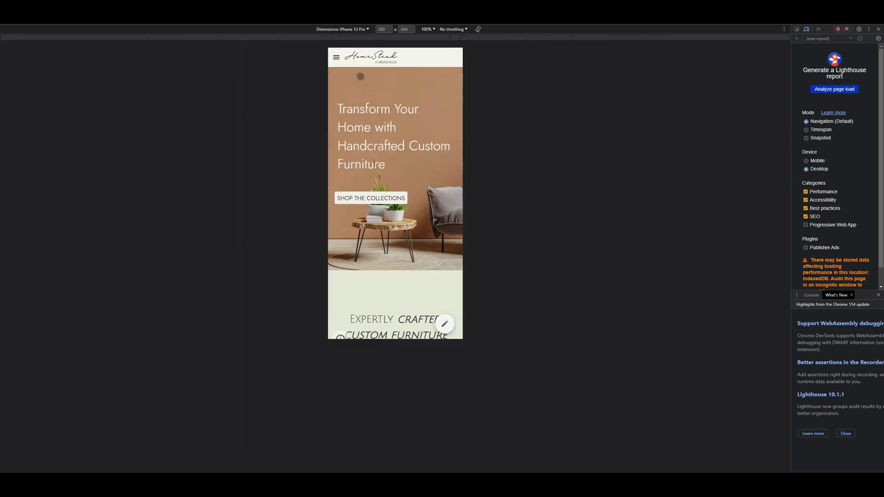
{"action": "left_click", "coordinate": [336, 57]}
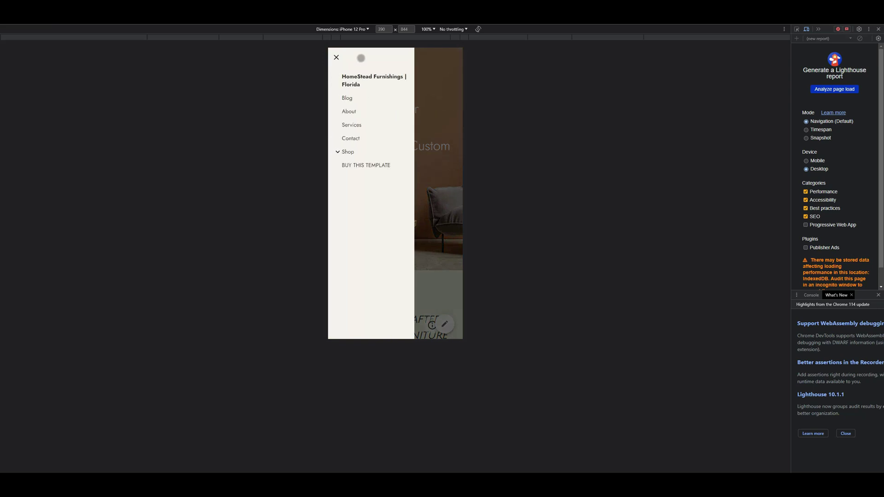
- Preview the homepage at the Surface Pro 7 and Samsung Galaxy S20 Ultra screen dimensions
{"action": "left_click", "coordinate": [364, 29]}
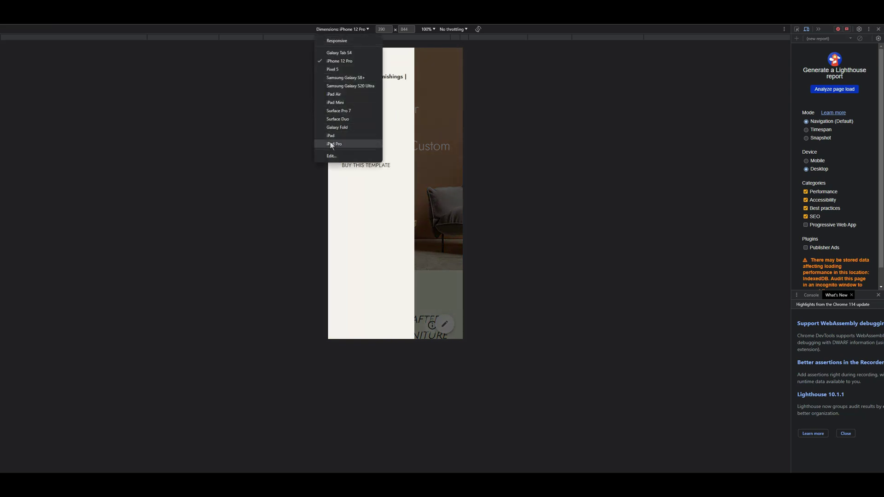
{"action": "left_click", "coordinate": [359, 111]}
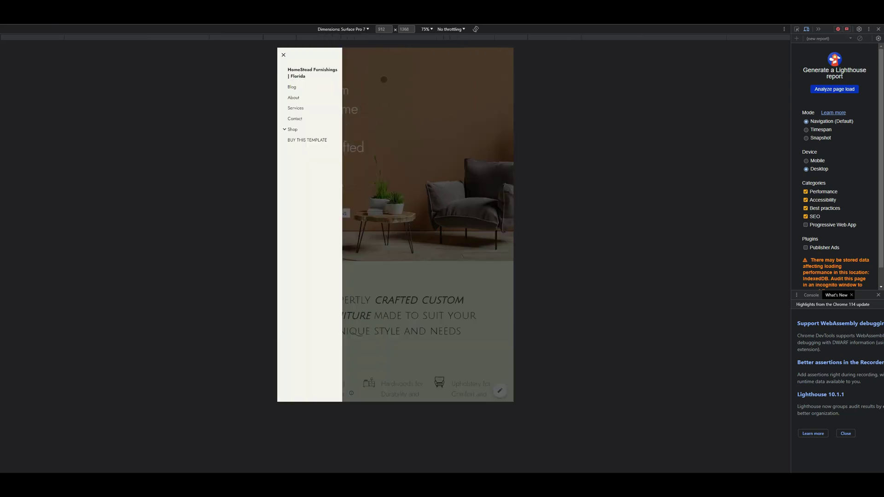
{"action": "left_click", "coordinate": [351, 29]}
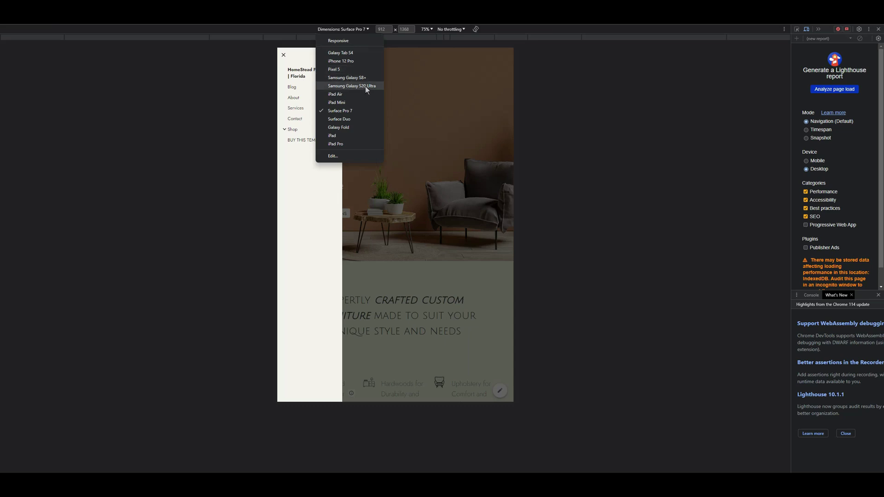
{"action": "left_click", "coordinate": [365, 86]}
- Set the device preview to Responsive, widen it to 1810 px, and close the developer tools
{"action": "left_click", "coordinate": [352, 28]}
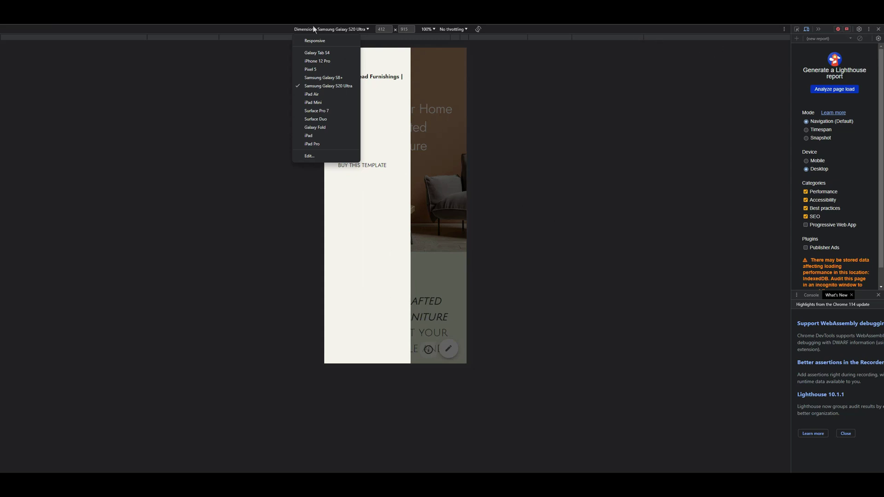
{"action": "left_click", "coordinate": [327, 42]}
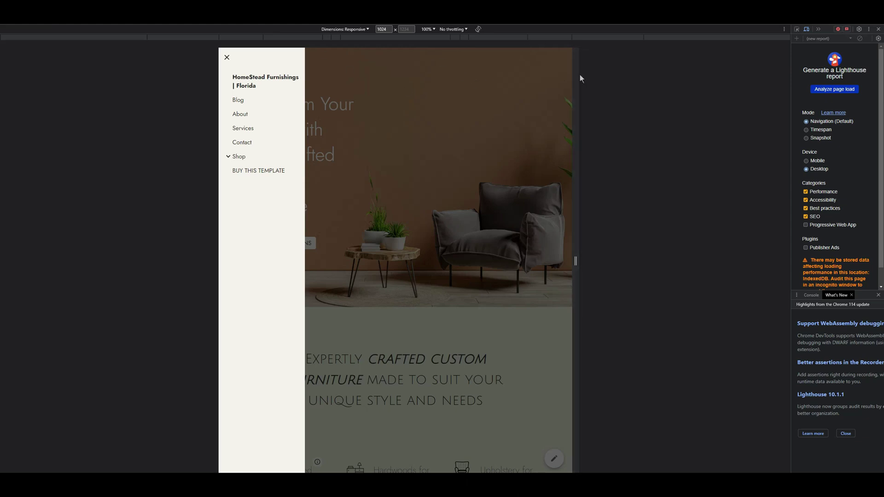
{"action": "left_click_drag", "start_coordinate": [579, 78], "coordinate": [719, 97]}
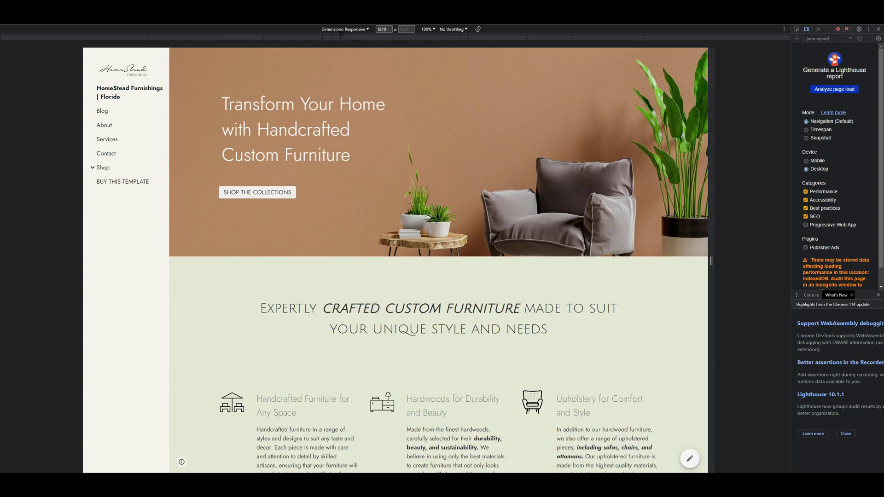
{"action": "left_click", "coordinate": [362, 30]}
{"action": "key", "text": "Escape"}
{"action": "key", "text": "F12"}
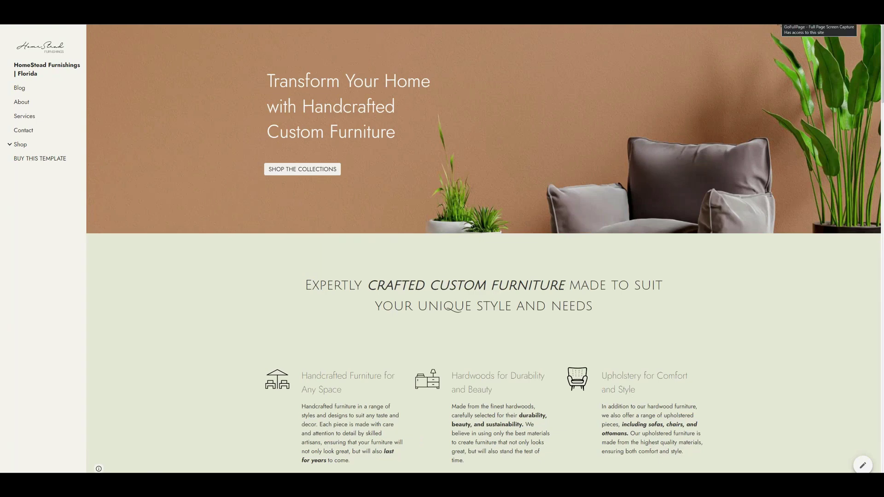
- Capture the full-width homepage with the GoFullPage extension and download the capture as a PNG image
{"action": "left_click", "coordinate": [777, 18]}
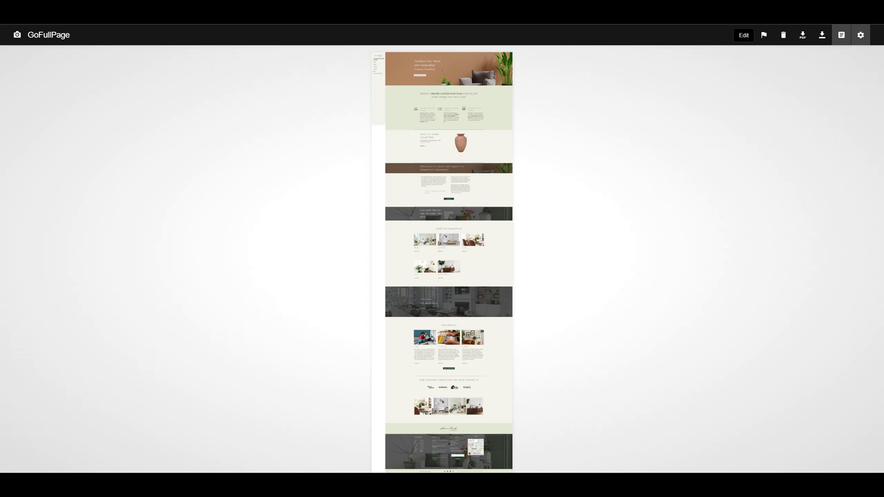
{"action": "left_click", "coordinate": [822, 38]}
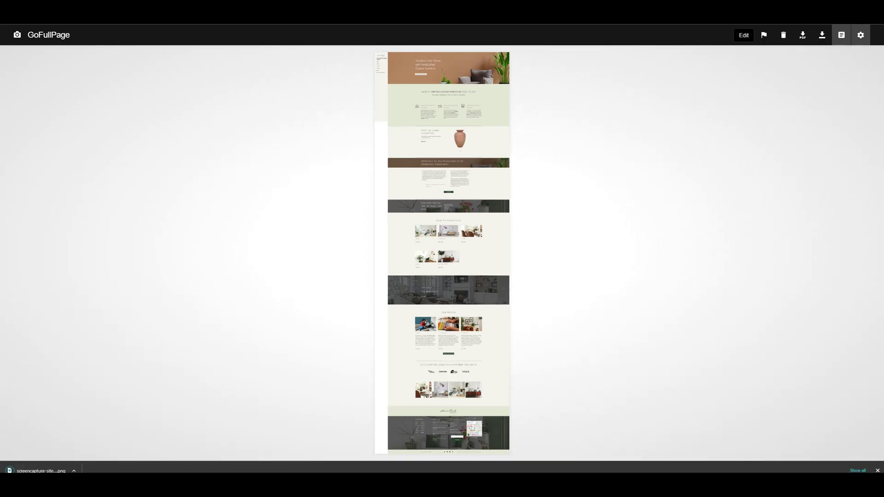
- Switch to the Canva design and place the downloaded homepage screenshot into the laptop mockup on page 5
{"action": "key", "text": "ctrl+Tab"}
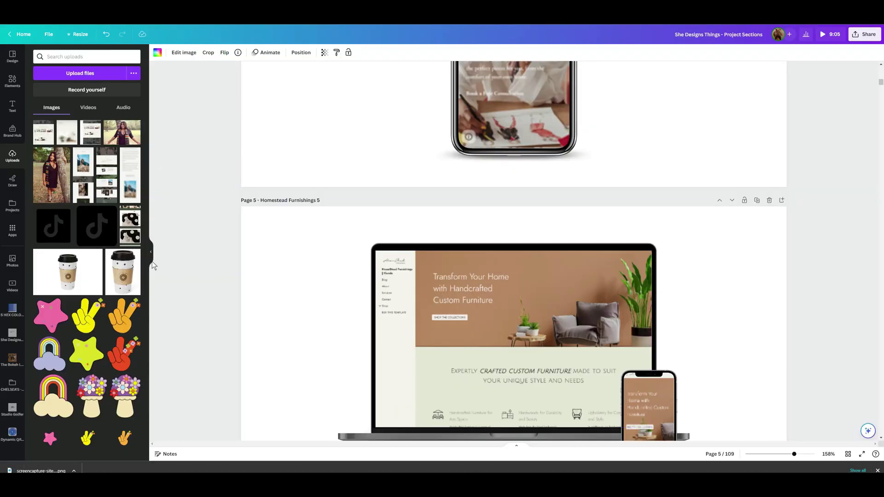
{"action": "left_click", "coordinate": [148, 246]}
{"action": "scroll", "coordinate": [515, 272], "scroll_direction": "up", "scroll_amount": 3}
{"action": "scroll", "coordinate": [515, 258], "scroll_direction": "down", "scroll_amount": 6}
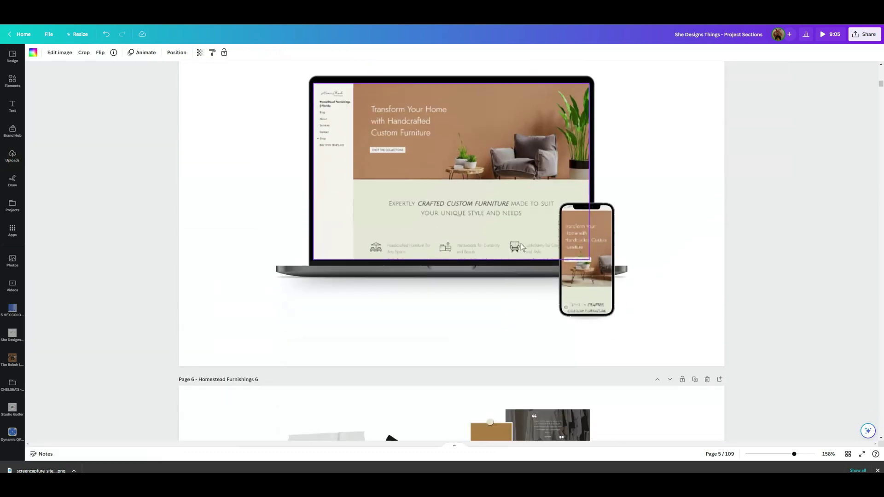
{"action": "left_click_drag", "start_coordinate": [41, 470], "coordinate": [396, 121]}
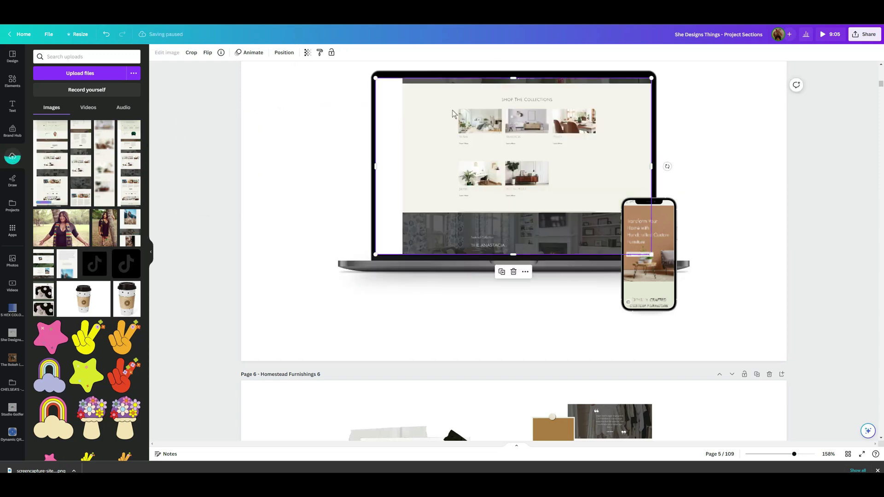
- Reposition the screenshot inside the laptop frame so the top of the homepage with its hero banner shows
{"action": "double_click", "coordinate": [456, 101]}
{"action": "left_click_drag", "start_coordinate": [456, 101], "coordinate": [425, 275]}
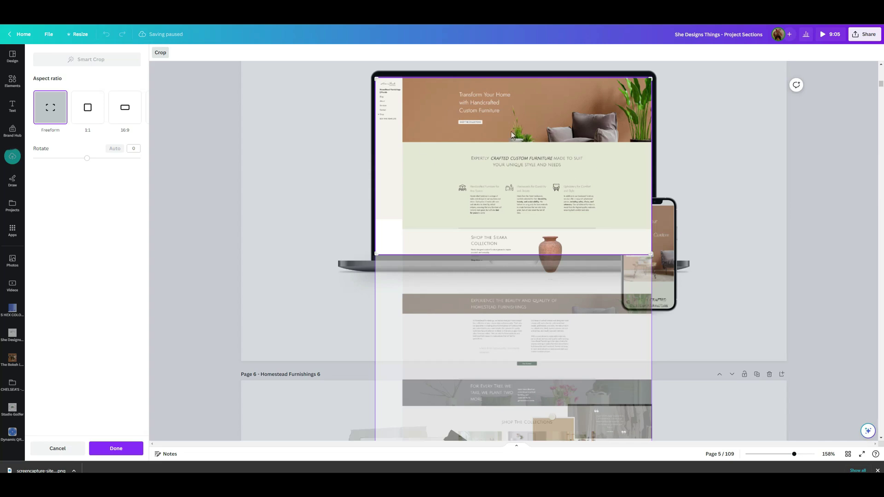
{"action": "left_click", "coordinate": [294, 180]}
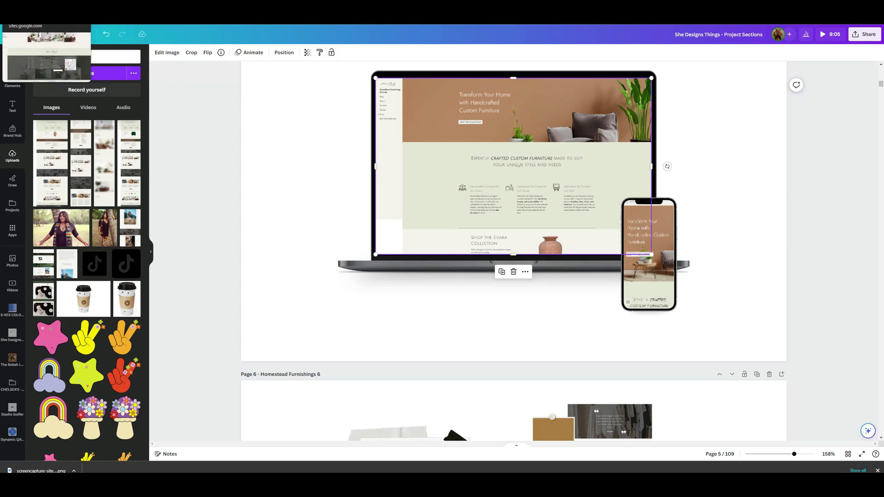
- Return to the HomeStead Furnishings site in the browser and make its window slightly narrower
{"action": "left_click", "coordinate": [41, 16]}
{"action": "scroll", "coordinate": [124, 229], "scroll_direction": "up", "scroll_amount": 12}
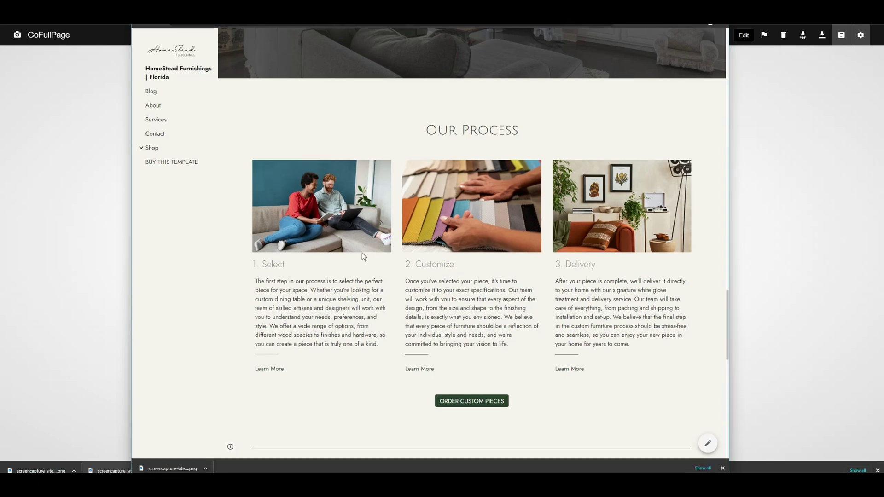
{"action": "scroll", "coordinate": [362, 254], "scroll_direction": "up", "scroll_amount": 8}
{"action": "scroll", "coordinate": [371, 258], "scroll_direction": "up", "scroll_amount": 7}
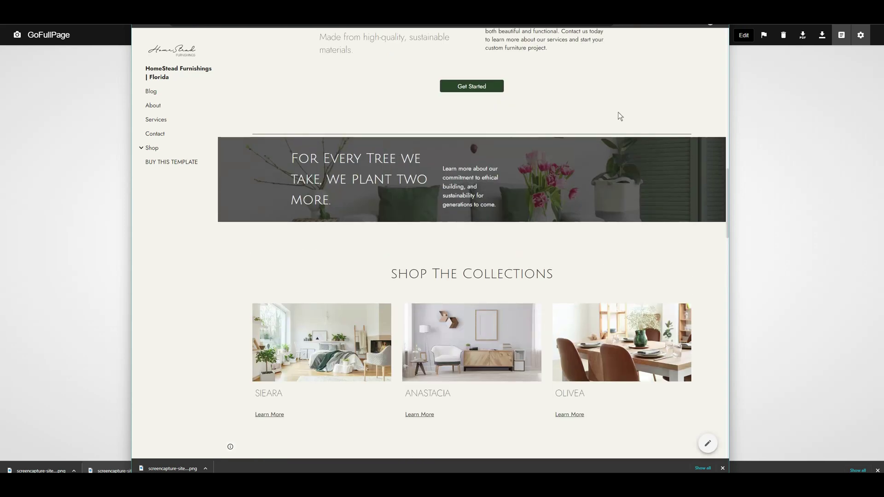
{"action": "left_click_drag", "start_coordinate": [725, 80], "coordinate": [703, 83]}
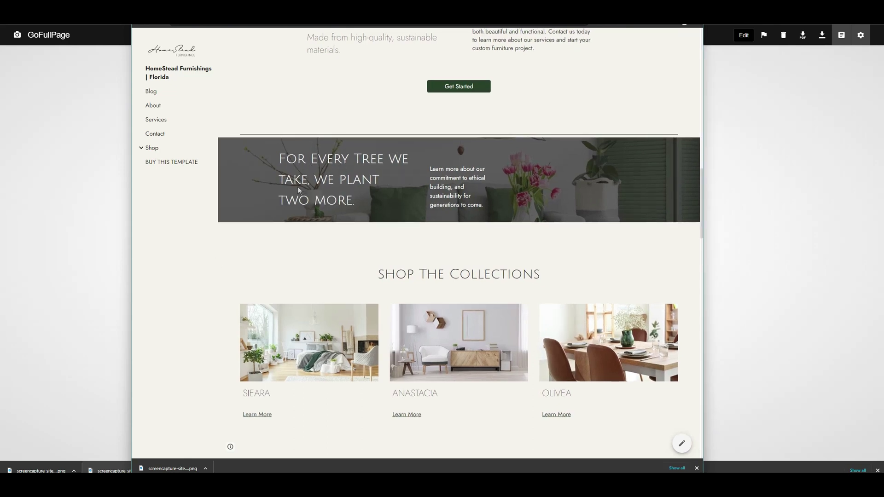
- Narrow the browser window further, keeping the sidebar layout and fitting the whole armchair in the hero banner, and check the sections below
{"action": "scroll", "coordinate": [344, 205], "scroll_direction": "up", "scroll_amount": 10}
{"action": "scroll", "coordinate": [392, 209], "scroll_direction": "up", "scroll_amount": 3}
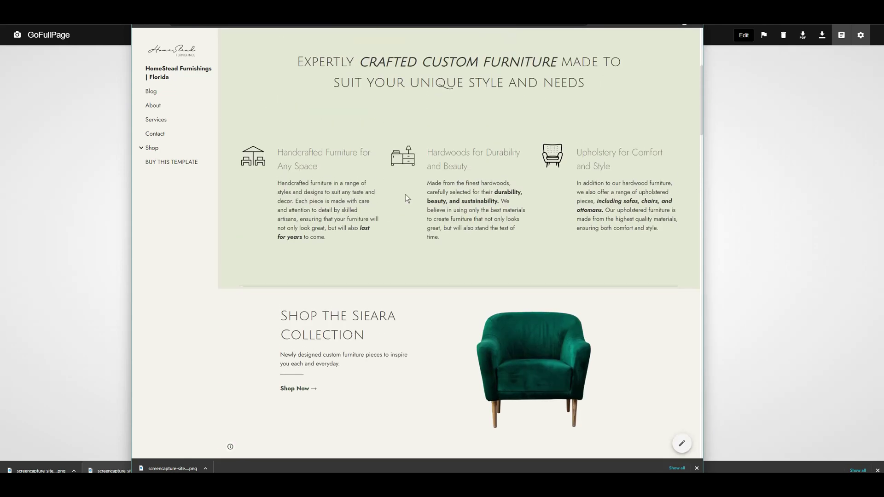
{"action": "mouse_move", "coordinate": [704, 145]}
{"action": "left_mouse_down"}
{"action": "mouse_move", "coordinate": [714, 143]}
{"action": "mouse_move", "coordinate": [683, 144]}
{"action": "mouse_move", "coordinate": [695, 145]}
{"action": "left_mouse_up"}
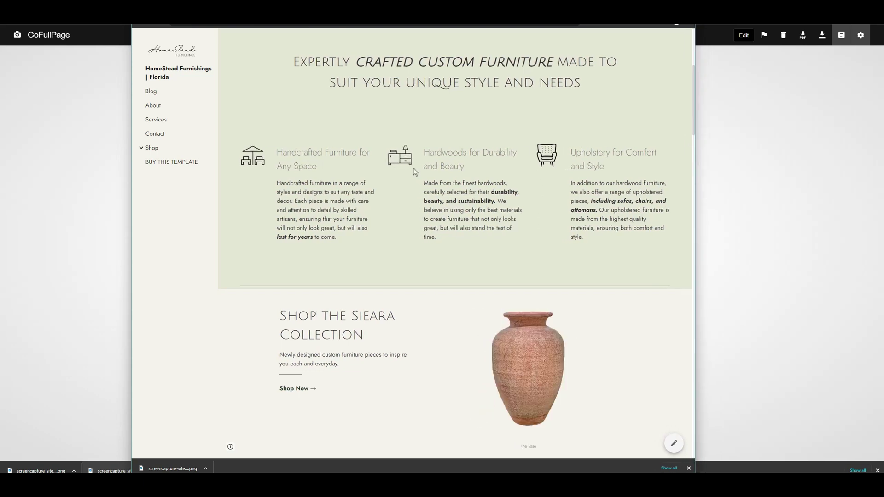
{"action": "mouse_move", "coordinate": [695, 167]}
{"action": "left_mouse_down"}
{"action": "mouse_move", "coordinate": [712, 166]}
{"action": "mouse_move", "coordinate": [698, 165]}
{"action": "left_mouse_up"}
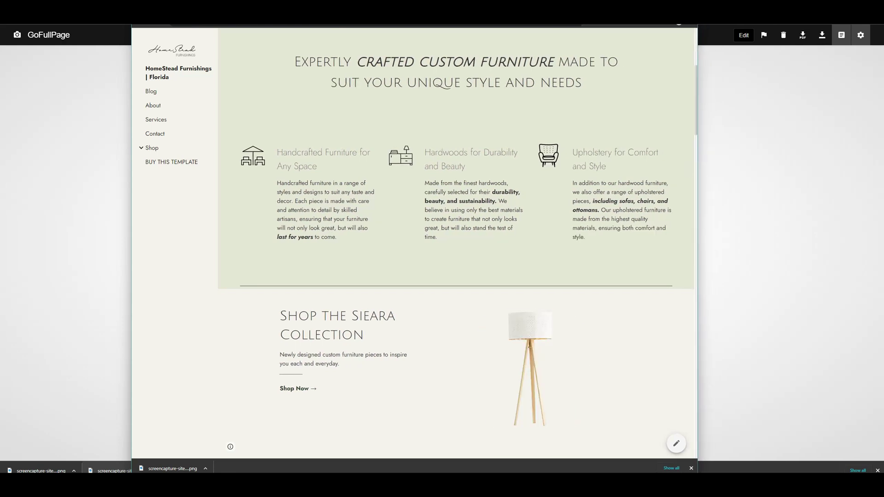
{"action": "scroll", "coordinate": [490, 161], "scroll_direction": "up", "scroll_amount": 5}
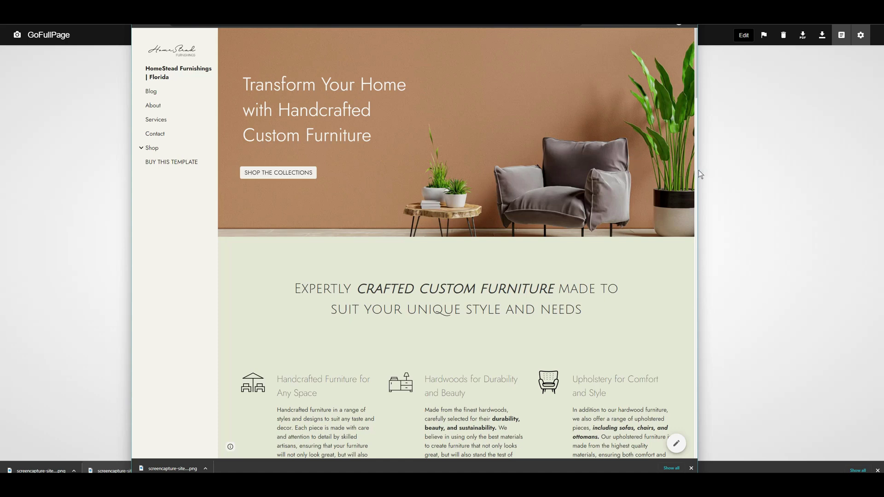
{"action": "left_click_drag", "start_coordinate": [698, 170], "coordinate": [685, 176]}
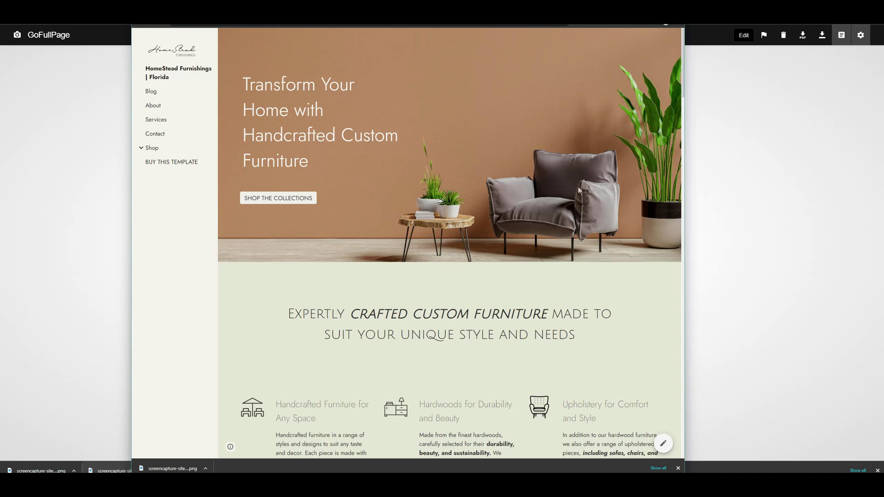
{"action": "scroll", "coordinate": [534, 238], "scroll_direction": "down", "scroll_amount": 6}
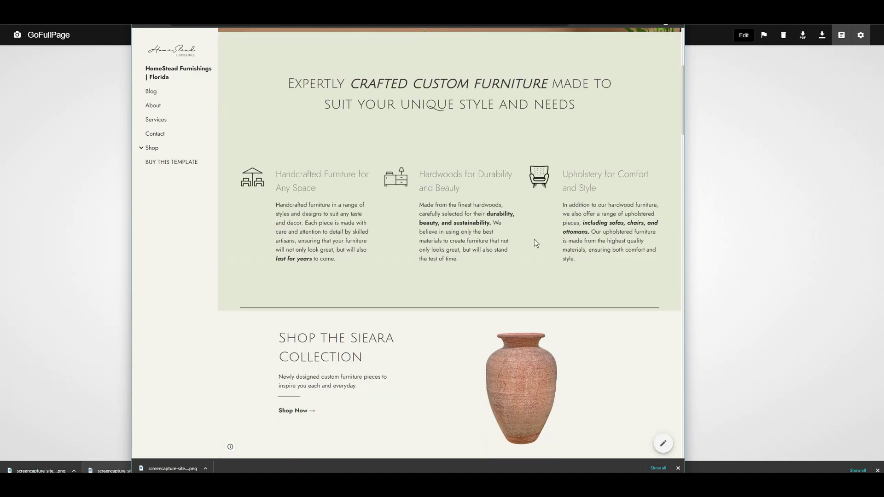
{"action": "scroll", "coordinate": [531, 248], "scroll_direction": "up", "scroll_amount": 4}
{"action": "scroll", "coordinate": [574, 239], "scroll_direction": "up", "scroll_amount": 2}
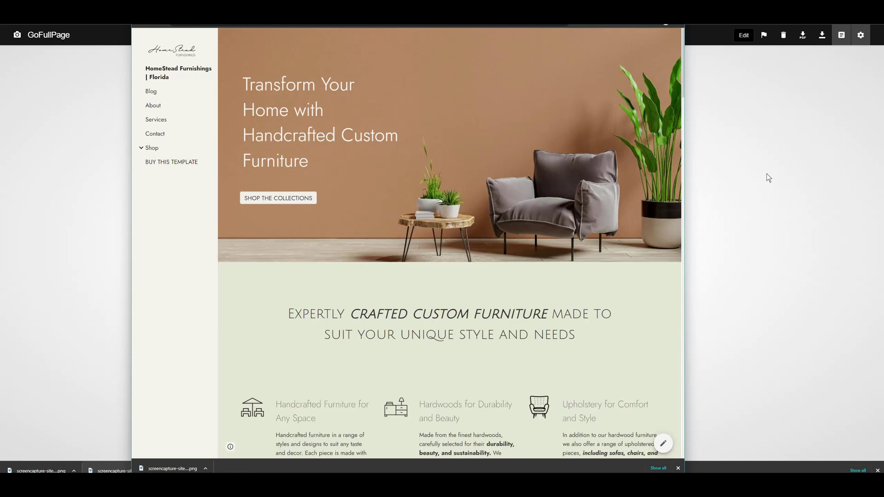
- Capture the narrowed homepage with GoFullPage and download the capture as a PNG image
{"action": "left_click", "coordinate": [578, 27]}
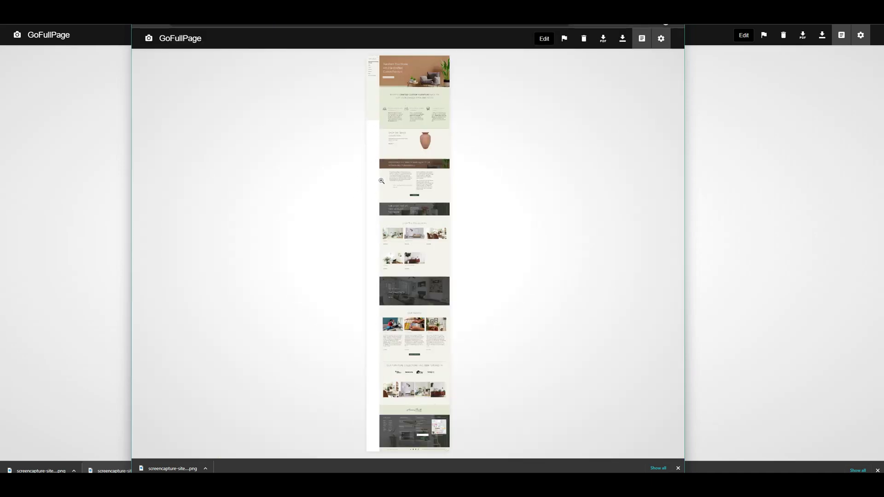
{"action": "left_click", "coordinate": [622, 39]}
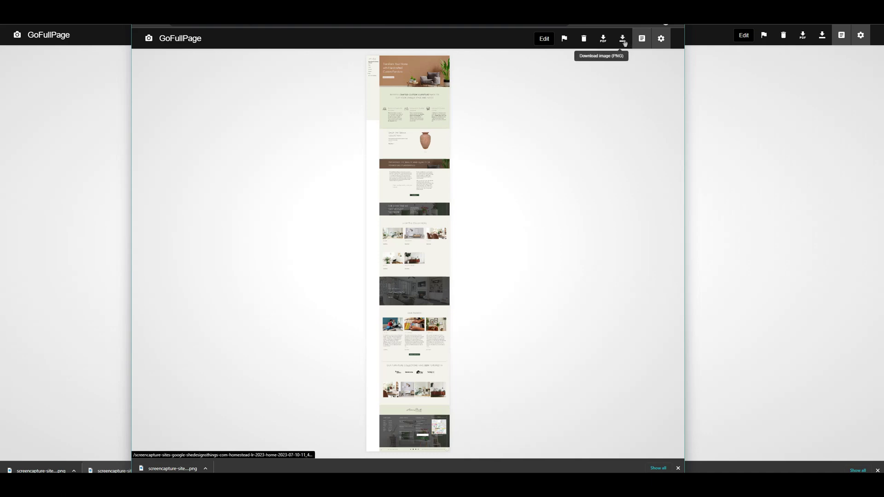
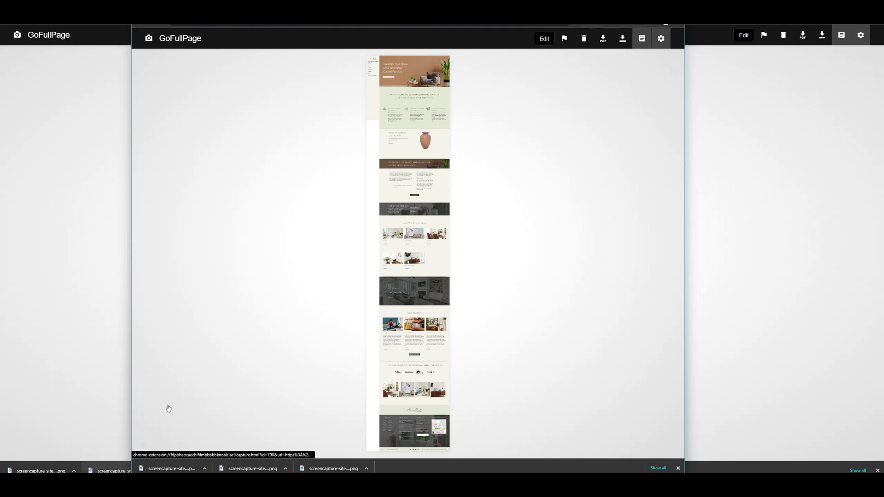
- Switch back to the Canva design and upload the newly downloaded narrow homepage capture to its image uploads
{"action": "left_click", "coordinate": [420, 294]}
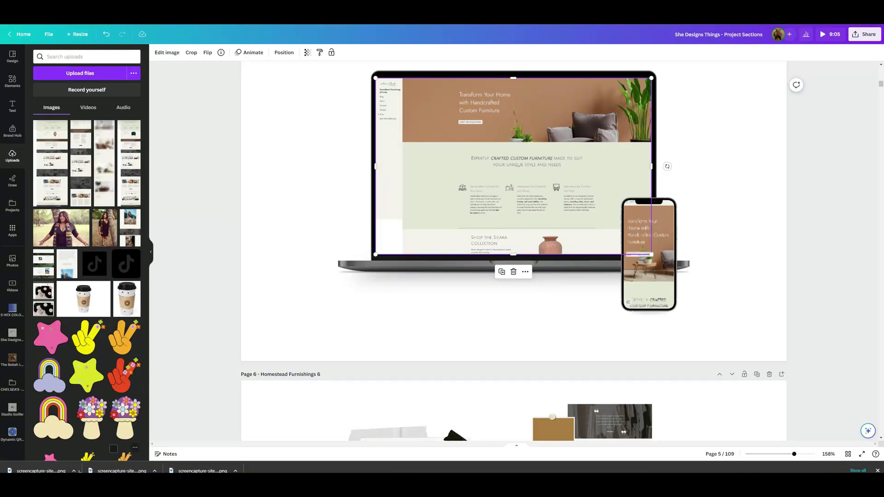
{"action": "left_click_drag", "start_coordinate": [41, 470], "coordinate": [45, 125]}
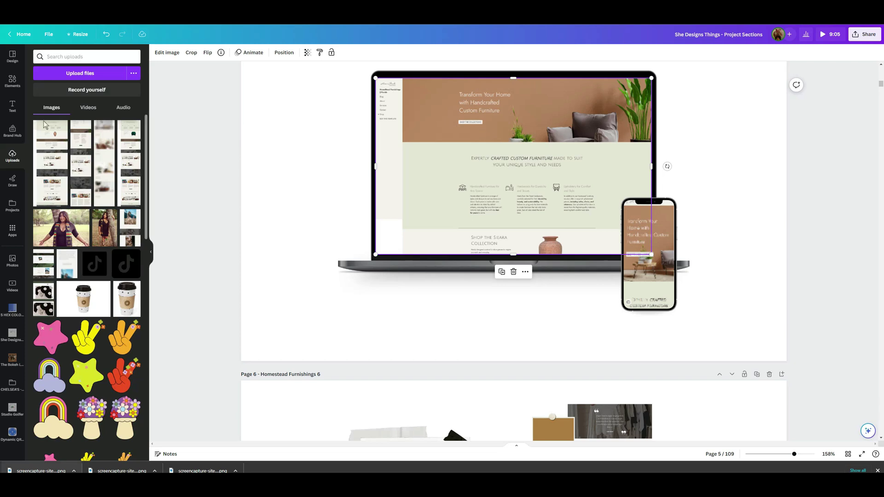
{"action": "scroll", "coordinate": [25, 369], "scroll_direction": "down", "scroll_amount": 1}
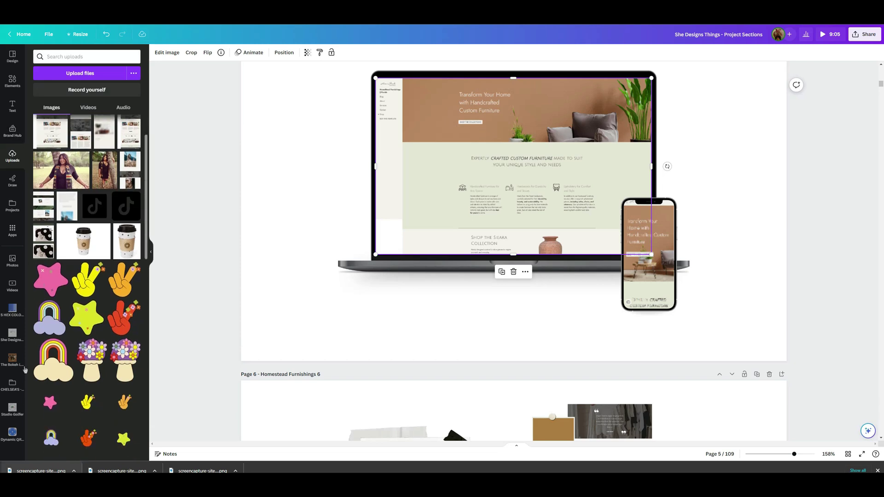
{"action": "left_click_drag", "start_coordinate": [41, 471], "coordinate": [68, 204]}
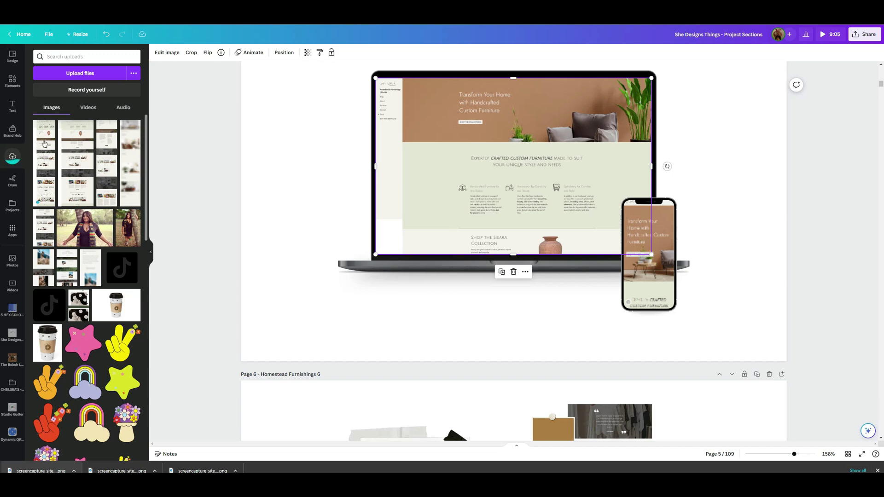
- Replace the laptop frame's screenshot with the new narrow capture, keeping the hero banner and full armchair in view
{"action": "left_click_drag", "start_coordinate": [44, 135], "coordinate": [499, 205]}
{"action": "double_click", "coordinate": [473, 117]}
{"action": "left_click", "coordinate": [737, 135]}
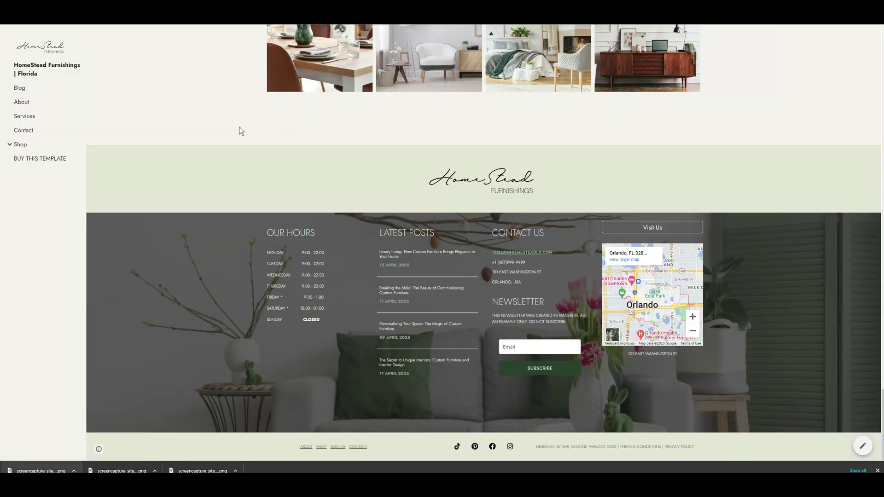
- Emulate the HomeStead Furnishings site as an iPhone 12 Pro with the browser's developer tools
{"action": "key", "text": "ctrl+shift+i"}
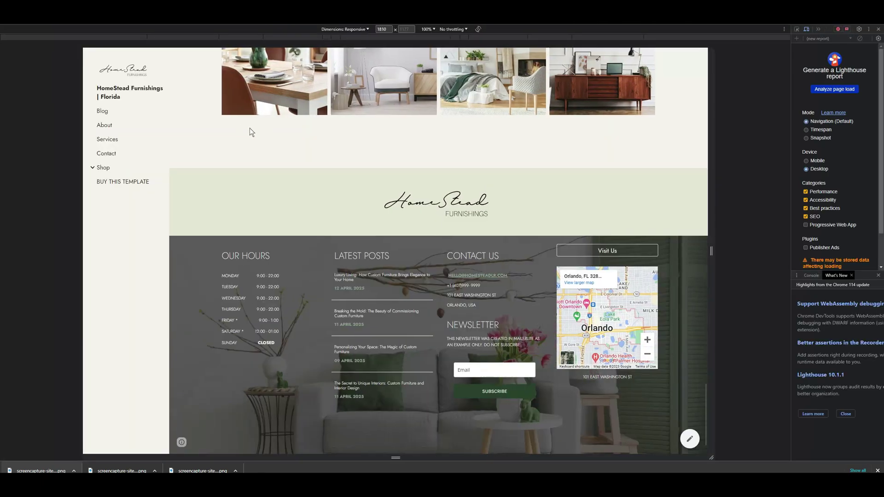
{"action": "left_click", "coordinate": [361, 30]}
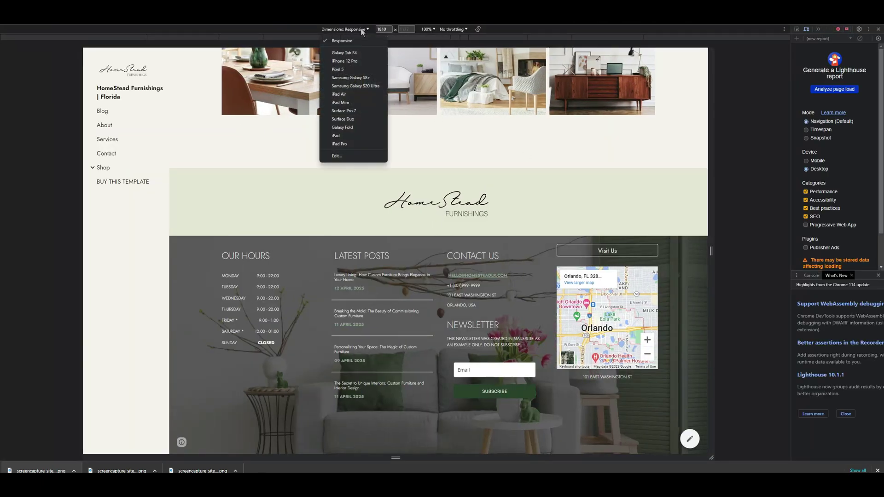
{"action": "left_click", "coordinate": [360, 62]}
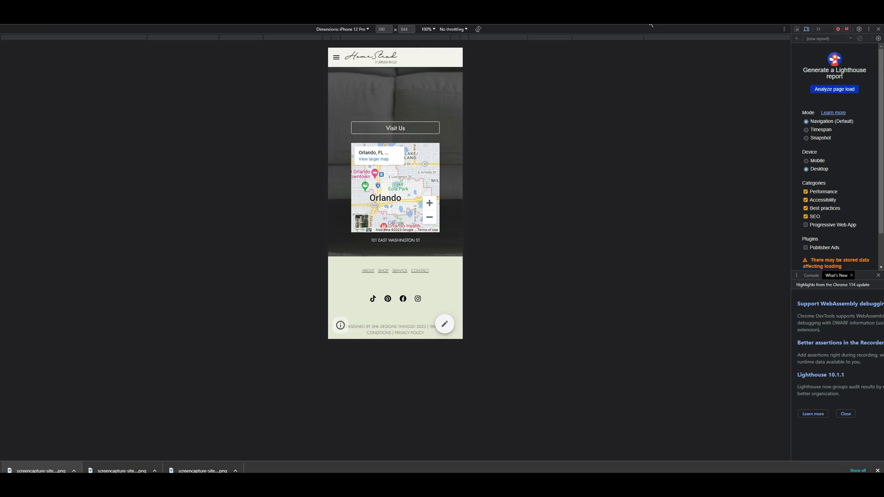
- Capture the full mobile homepage with GoFullPage, check its sections, download it as a PNG image, and close the capture
{"action": "key", "text": "alt+shift+p"}
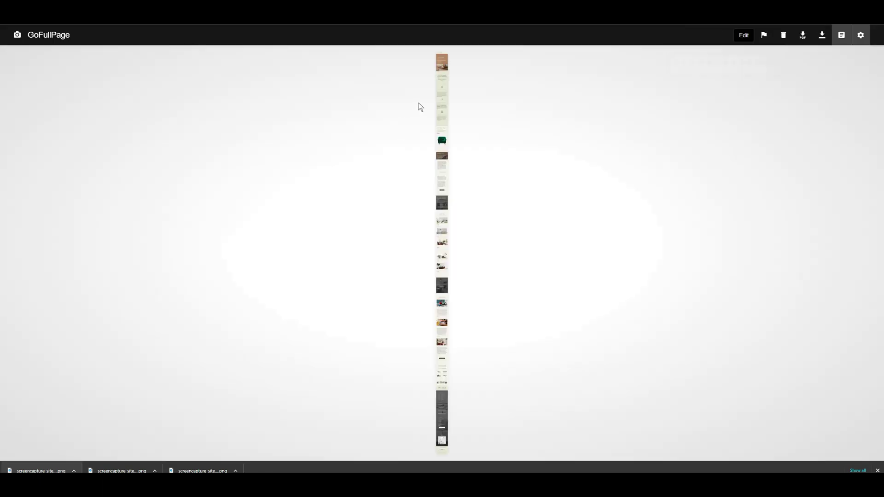
{"action": "left_click", "coordinate": [446, 89]}
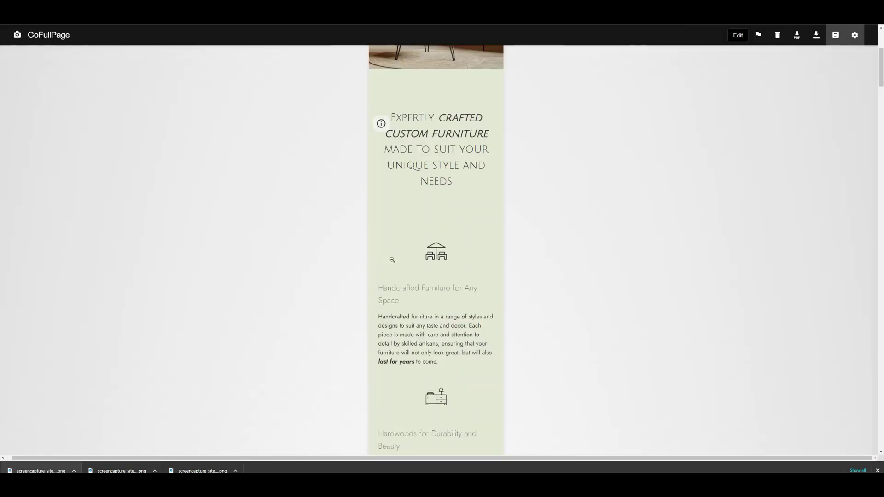
{"action": "left_click", "coordinate": [391, 259]}
{"action": "left_click", "coordinate": [445, 139]}
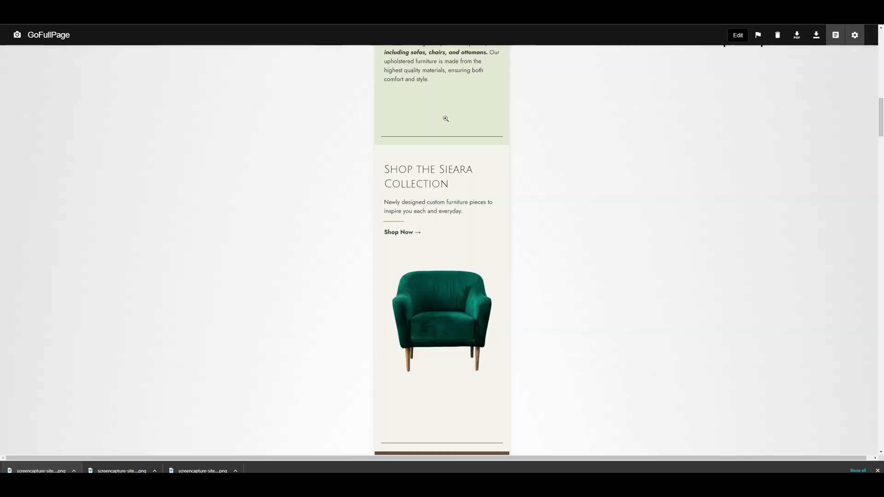
{"action": "scroll", "coordinate": [446, 156], "scroll_direction": "up", "scroll_amount": 15}
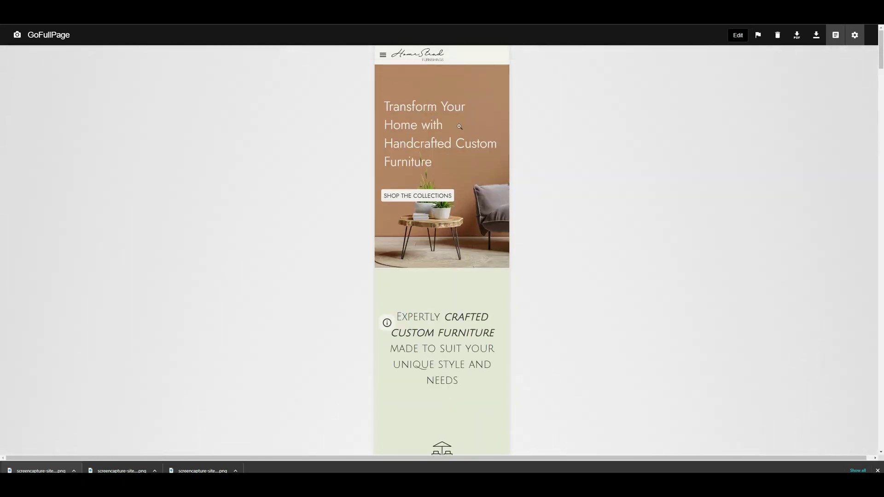
{"action": "scroll", "coordinate": [459, 127], "scroll_direction": "down", "scroll_amount": 20}
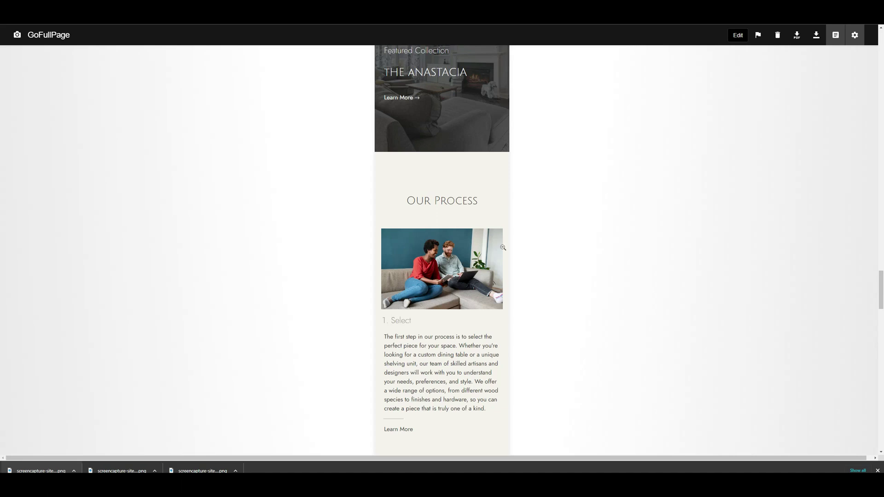
{"action": "left_click", "coordinate": [813, 34]}
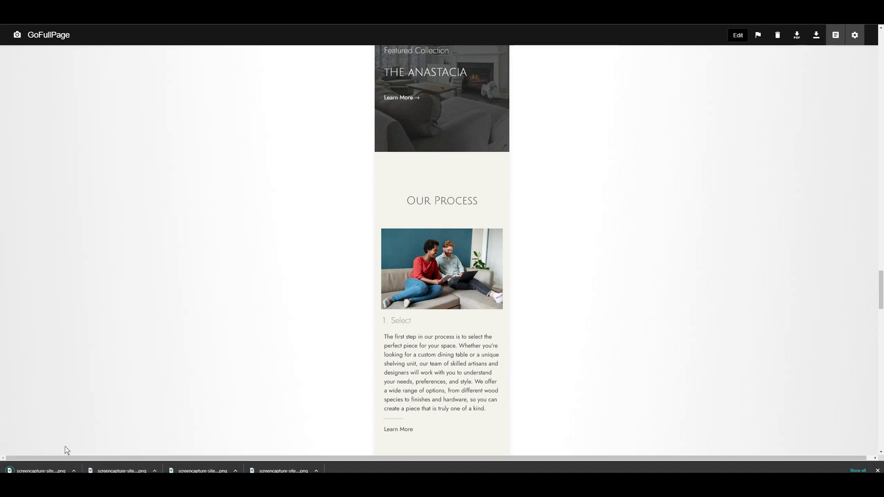
{"action": "key", "text": "ctrl+w"}
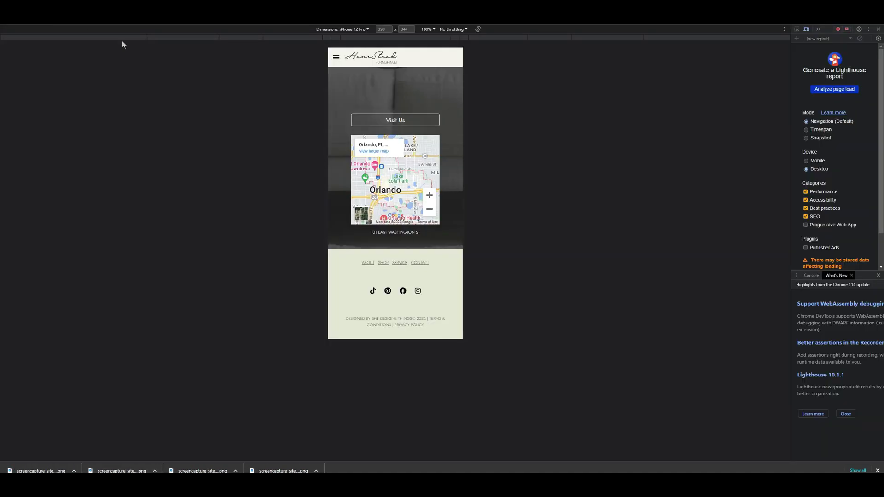
- Return to the Canva design and upload the downloaded mobile homepage capture to its image uploads
{"action": "key", "text": "ctrl+w"}
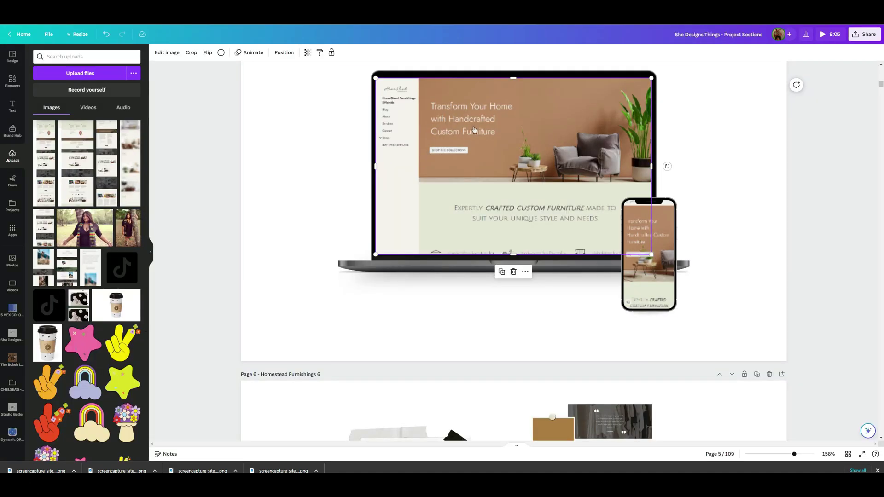
{"action": "left_click_drag", "start_coordinate": [40, 470], "coordinate": [85, 217]}
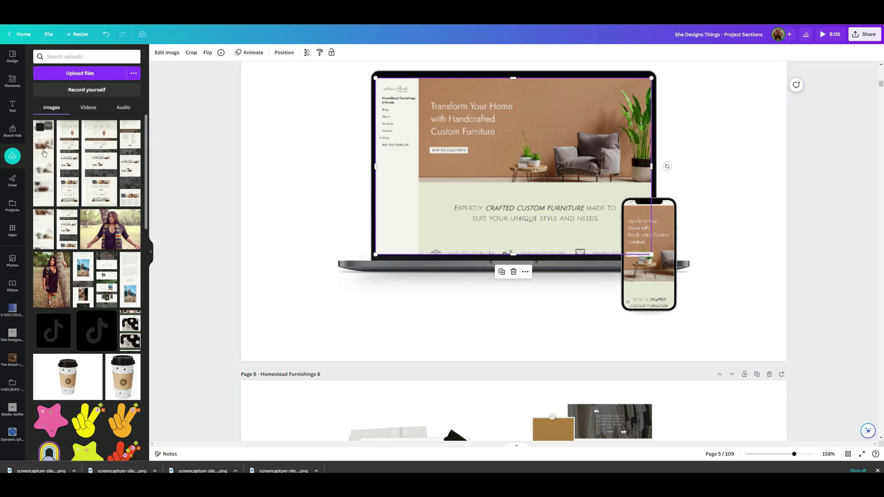
{"action": "left_click_drag", "start_coordinate": [43, 152], "coordinate": [230, 213]}
- Send the phone mockup one layer backward, behind the screenshot on its screen
{"action": "left_click", "coordinate": [668, 205]}
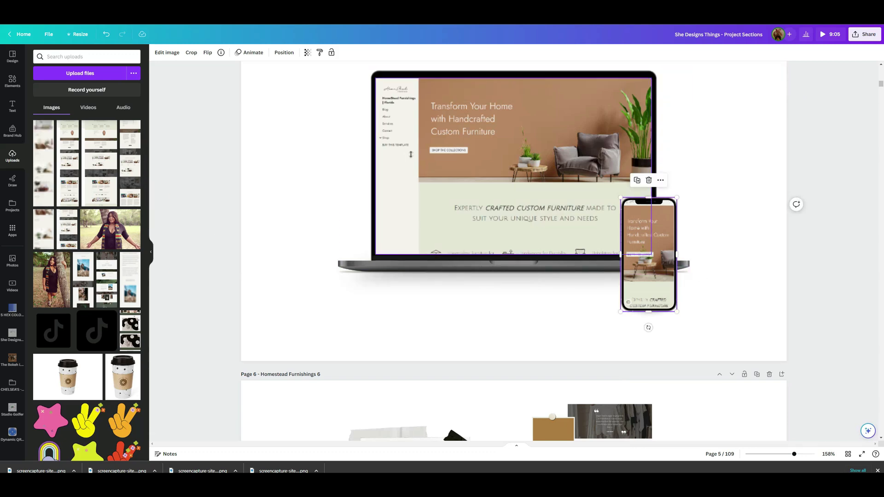
{"action": "left_click", "coordinate": [285, 53]}
{"action": "left_click", "coordinate": [118, 75]}
{"action": "left_click", "coordinate": [296, 234]}
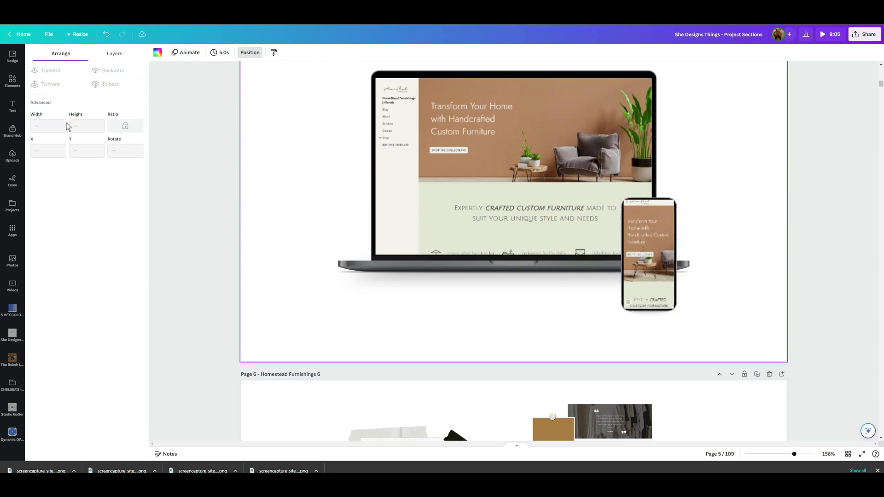
- Replace the screenshot on the phone's screen with the uploaded mobile homepage capture
{"action": "left_click", "coordinate": [12, 56]}
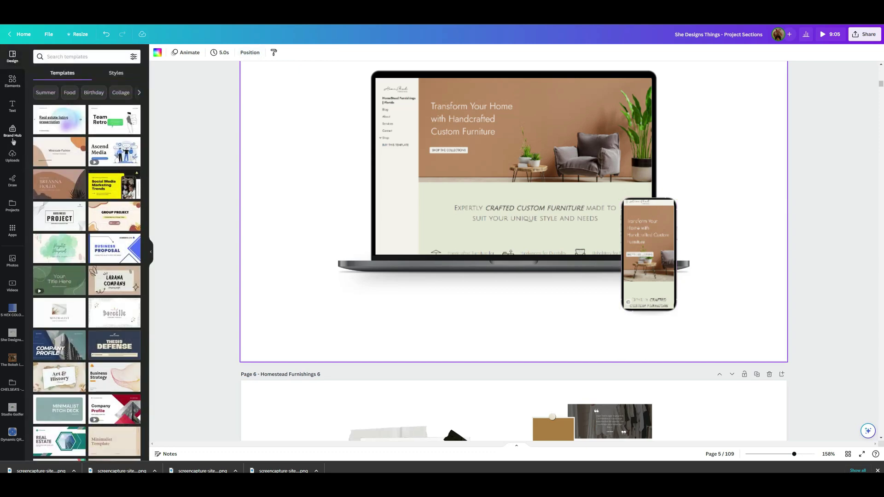
{"action": "left_click", "coordinate": [13, 156]}
{"action": "left_click_drag", "start_coordinate": [45, 138], "coordinate": [664, 260]}
- Reposition the mobile capture inside the phone screen so the collections heading and its first two images show
{"action": "double_click", "coordinate": [648, 228]}
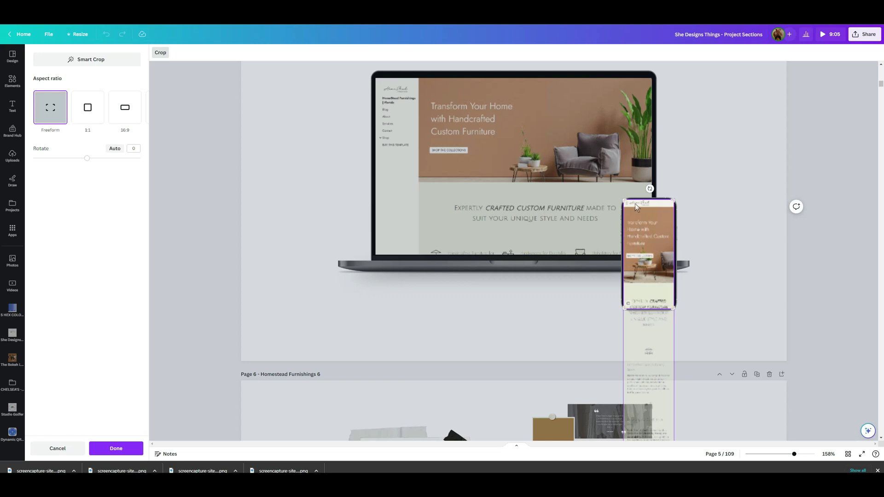
{"action": "left_click_drag", "start_coordinate": [651, 300], "coordinate": [648, 190]}
{"action": "left_click_drag", "start_coordinate": [635, 275], "coordinate": [640, 223]}
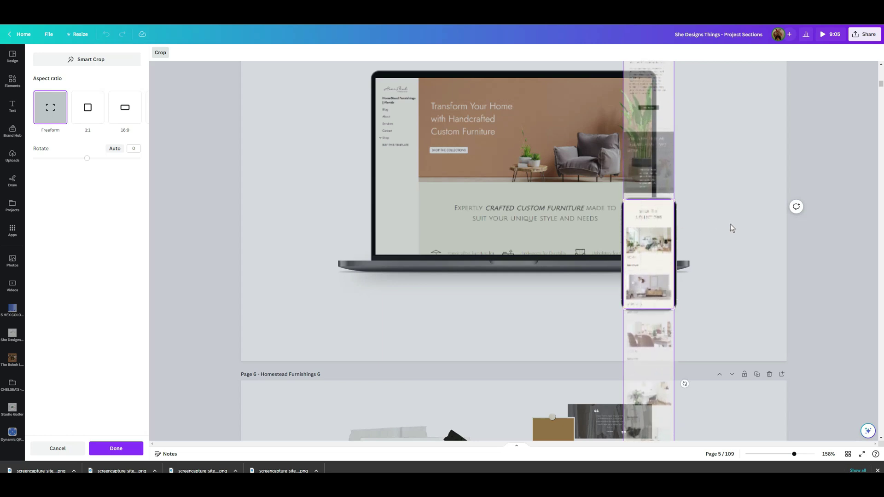
{"action": "left_click", "coordinate": [731, 225]}
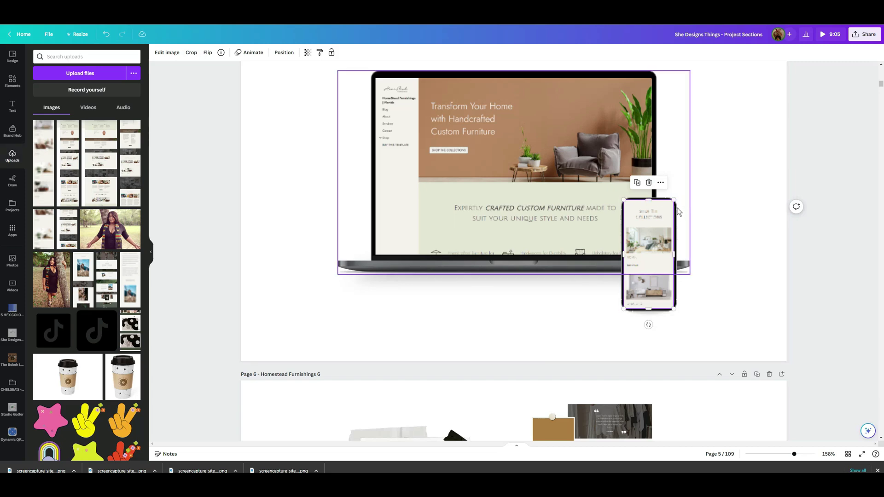
- Bring the phone mockup one layer forward, in front of the mobile screenshot
{"action": "left_click_drag", "start_coordinate": [679, 212], "coordinate": [681, 213]}
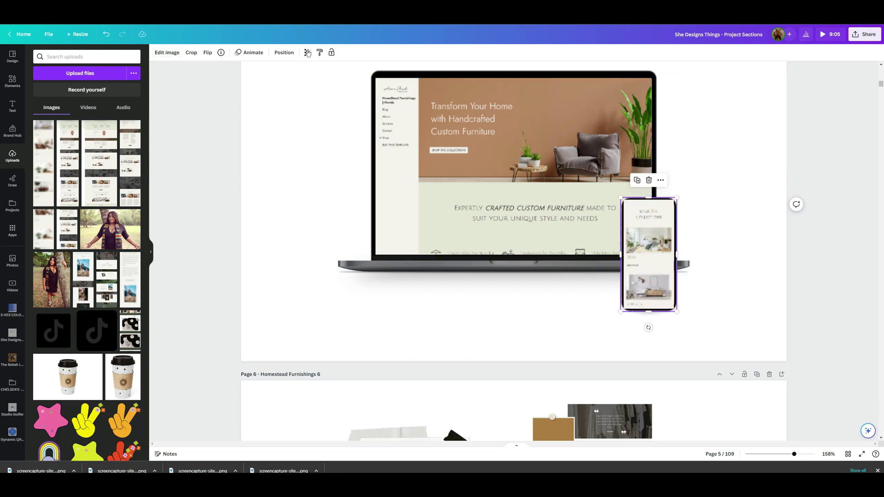
{"action": "left_click", "coordinate": [284, 53]}
{"action": "left_click", "coordinate": [46, 70]}
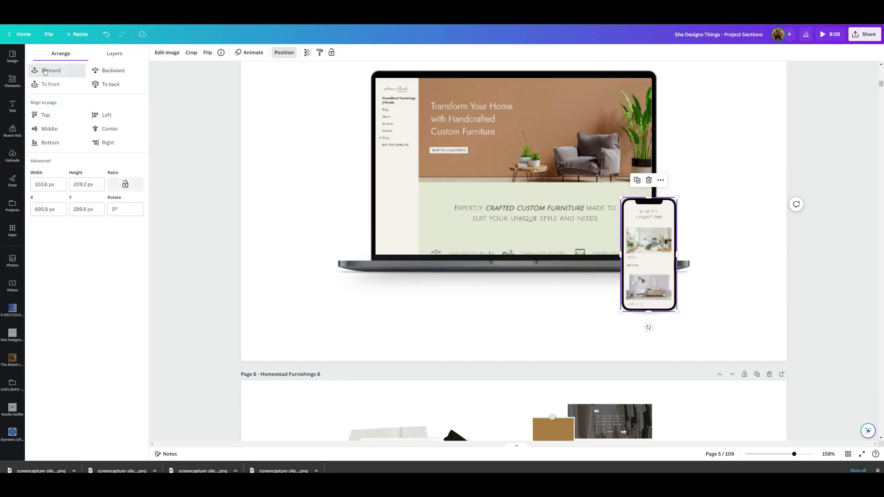
{"action": "left_click", "coordinate": [709, 287]}
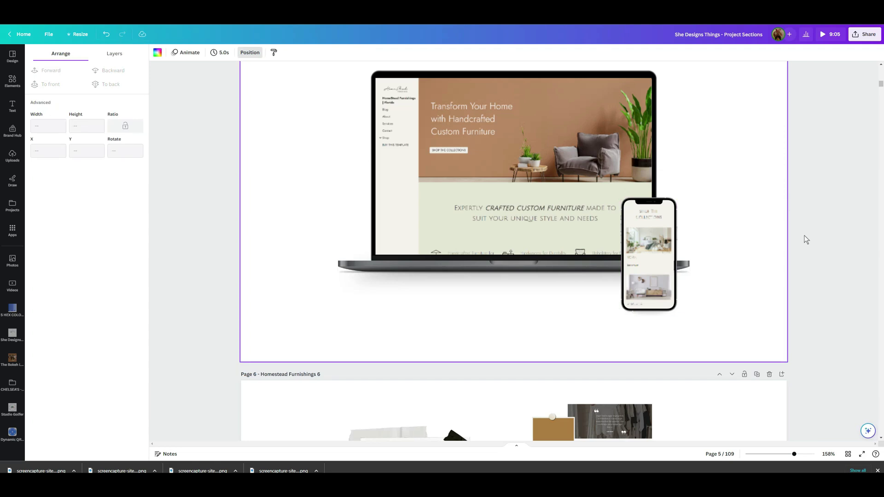
- Set the design's download format to PNG with a transparent background
{"action": "scroll", "coordinate": [805, 238], "scroll_direction": "up", "scroll_amount": 1}
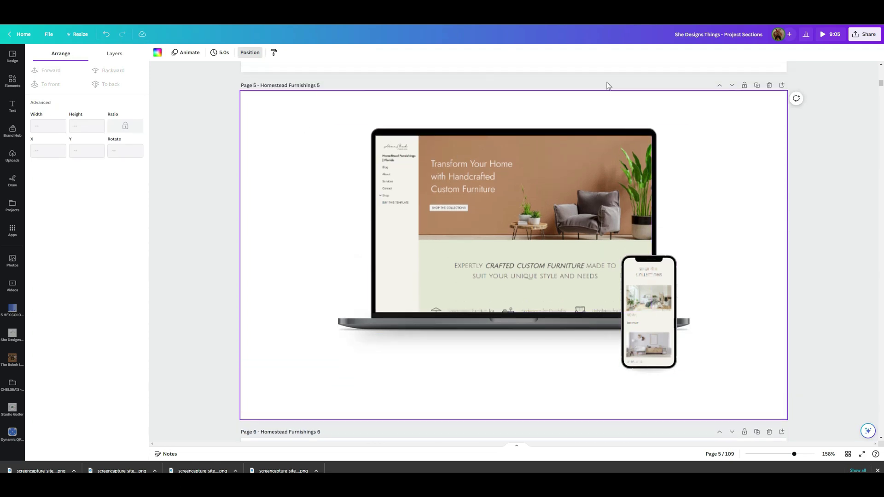
{"action": "left_click", "coordinate": [863, 34]}
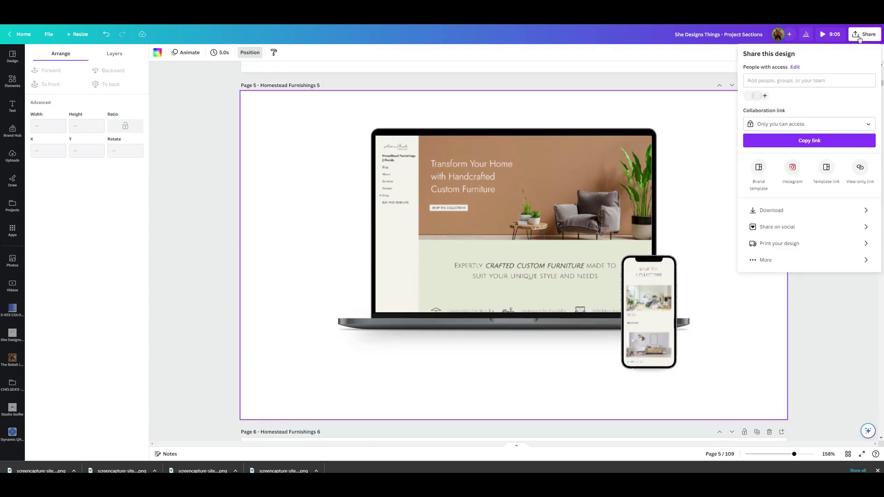
{"action": "left_click", "coordinate": [778, 211]}
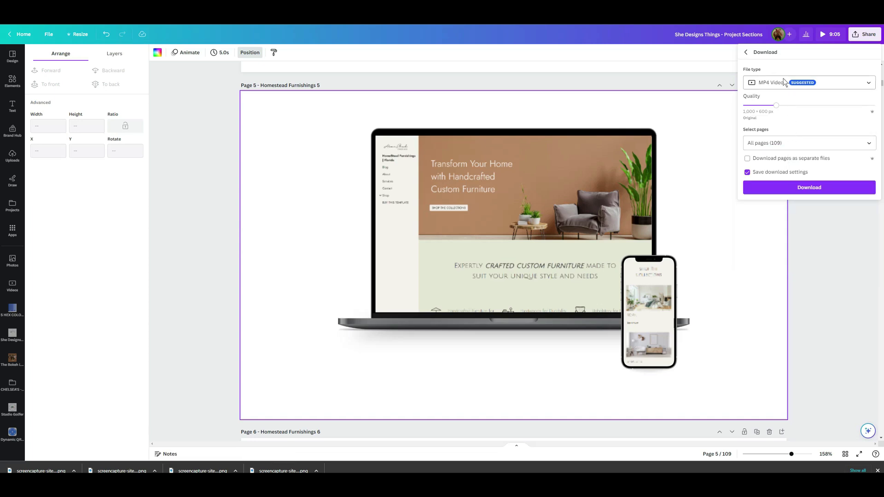
{"action": "left_click", "coordinate": [783, 81]}
{"action": "left_click", "coordinate": [760, 122]}
{"action": "left_click", "coordinate": [747, 124]}
- Limit the download to page 5 and download the mockup image
{"action": "left_click", "coordinate": [810, 159]}
{"action": "key", "text": "BackSpace"}
{"action": "key", "text": "BackSpace"}
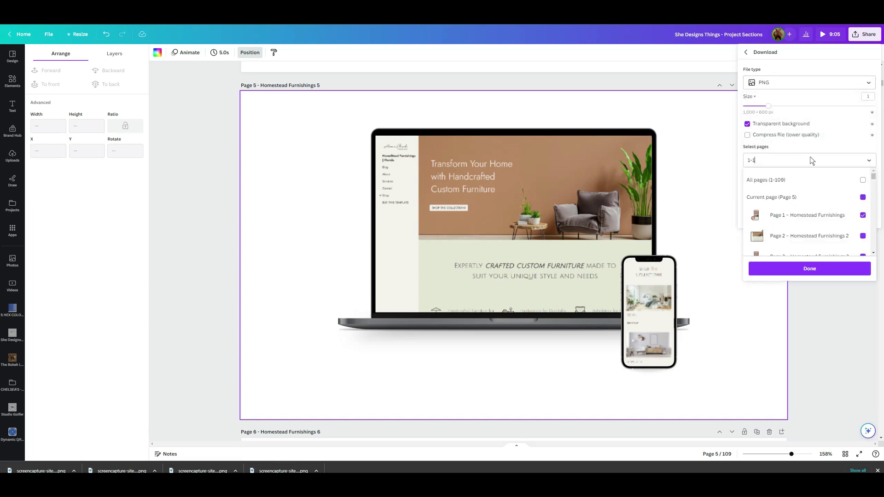
{"action": "key", "text": "BackSpace"}
{"action": "key", "text": "BackSpace"}
{"action": "key", "text": "BackSpace"}
{"action": "left_click", "coordinate": [863, 215]}
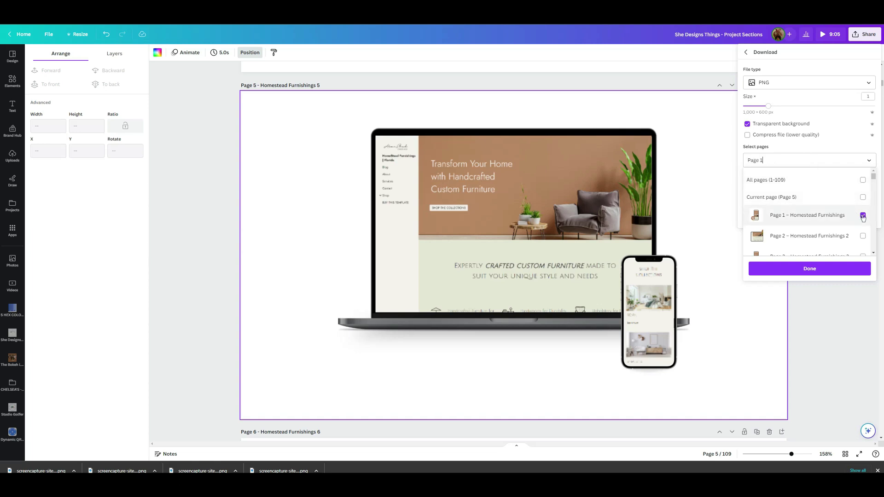
{"action": "left_click", "coordinate": [794, 163]}
{"action": "left_click", "coordinate": [784, 161]}
{"action": "type", "text": "5"}
{"action": "key", "text": "Return"}
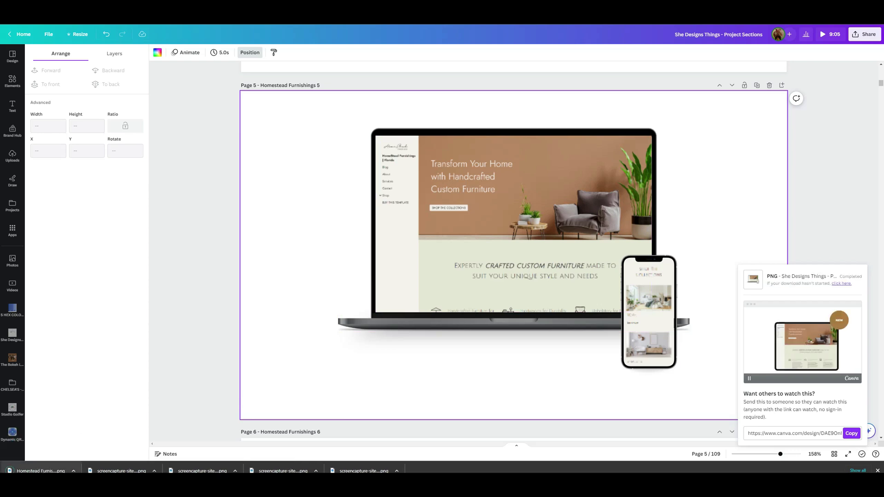
- Open the downloaded mockup PNG and examine the laptop and phone on the transparent background
{"action": "left_click", "coordinate": [37, 470]}
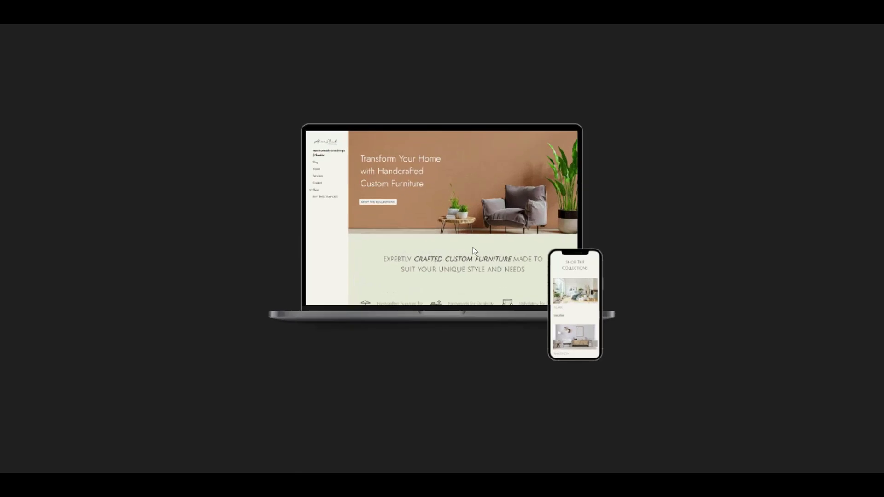
{"action": "scroll", "coordinate": [529, 216], "scroll_direction": "down", "scroll_amount": 1}
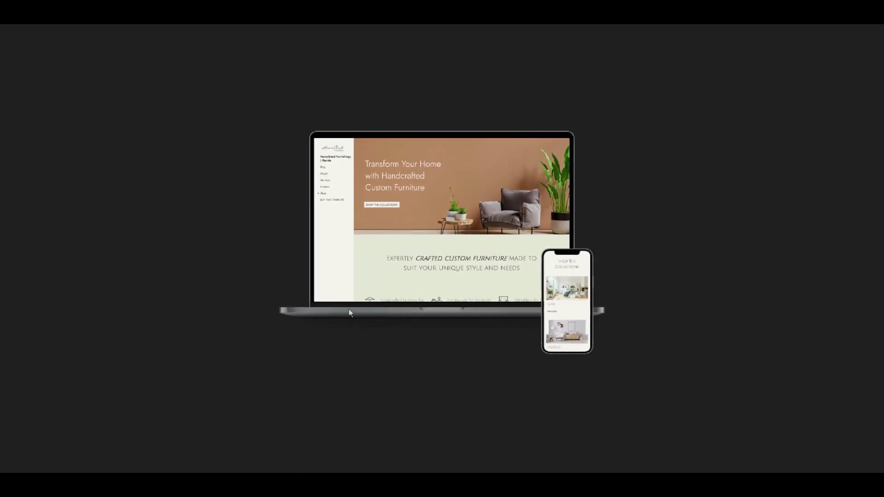
{"action": "scroll", "coordinate": [532, 278], "scroll_direction": "down", "scroll_amount": 1}
{"action": "scroll", "coordinate": [532, 278], "scroll_direction": "up", "scroll_amount": 2}
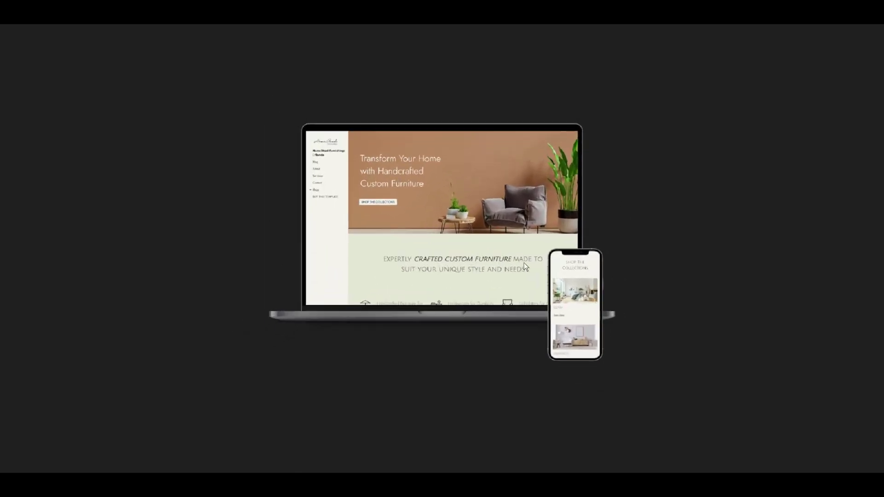
- Close the image preview and download page 5 again as a transparent PNG with an increased export size
{"action": "key", "text": "Escape"}
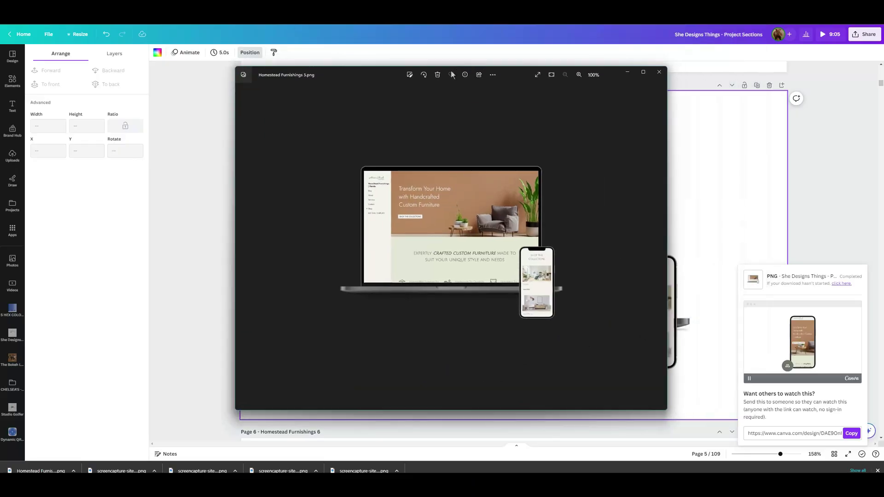
{"action": "left_click", "coordinate": [659, 72]}
{"action": "left_click", "coordinate": [860, 37]}
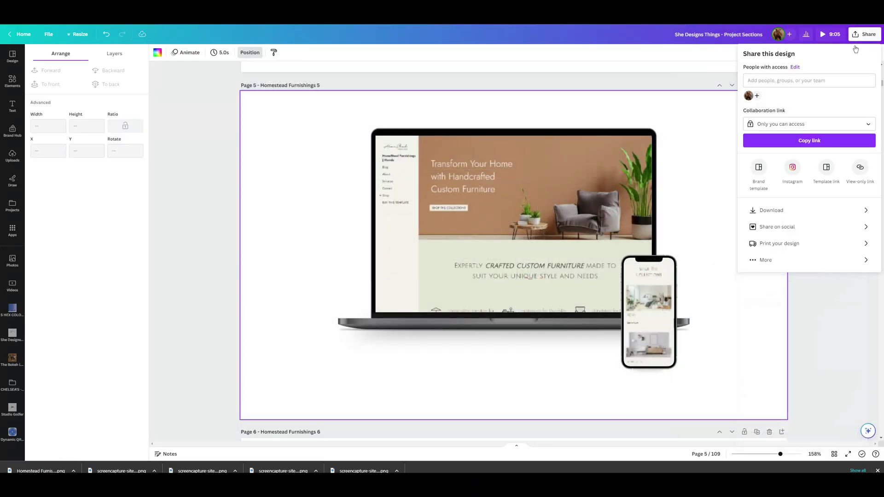
{"action": "left_click", "coordinate": [771, 210]}
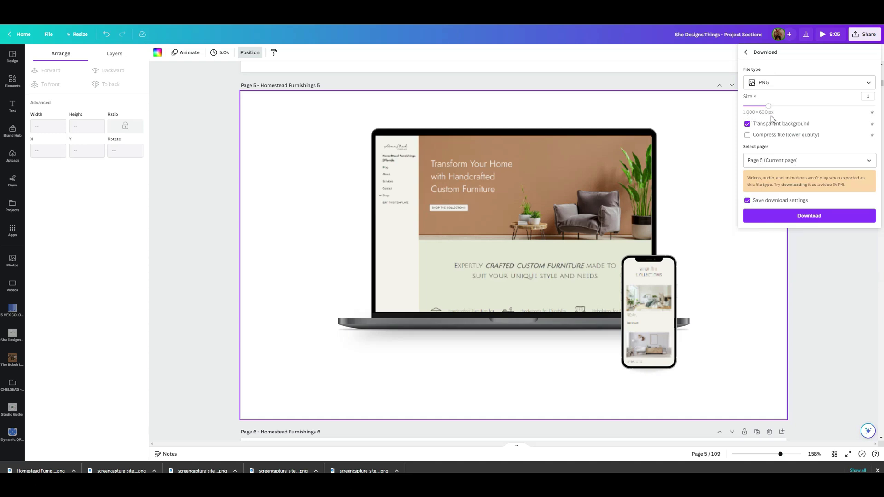
{"action": "left_click_drag", "start_coordinate": [768, 106], "coordinate": [832, 111]}
{"action": "left_click", "coordinate": [785, 218]}
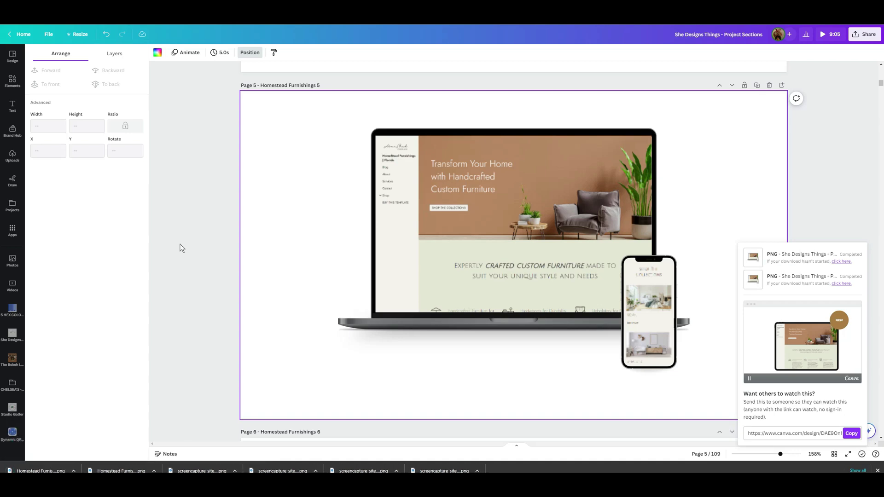
- Open the newly downloaded, larger mockup PNG, examine its sharpness at full window size, and close it
{"action": "left_click", "coordinate": [37, 471]}
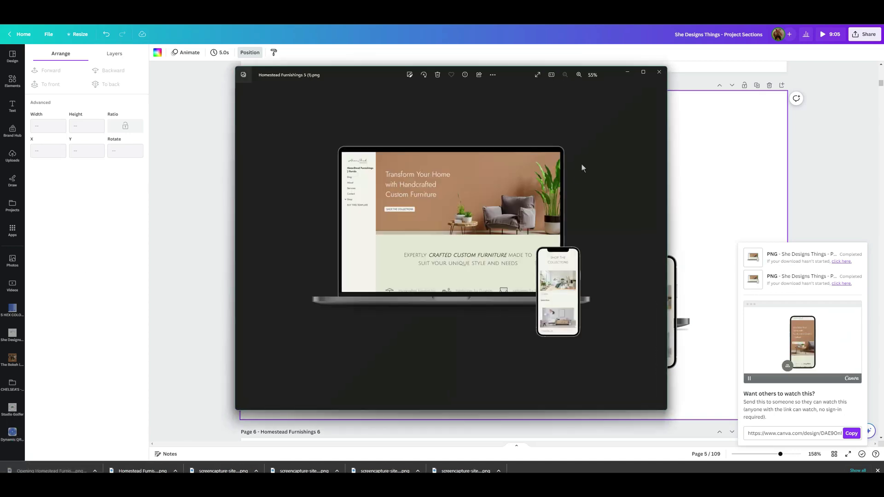
{"action": "left_click", "coordinate": [642, 73]}
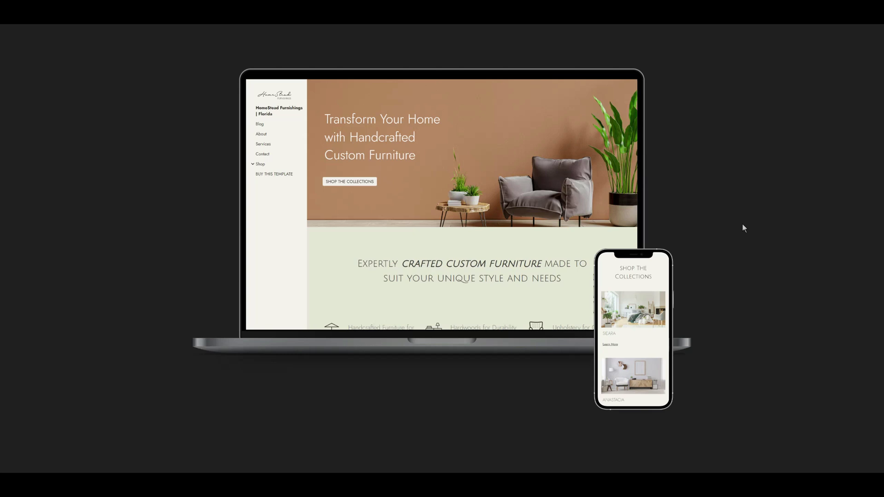
{"action": "key", "text": "Escape"}
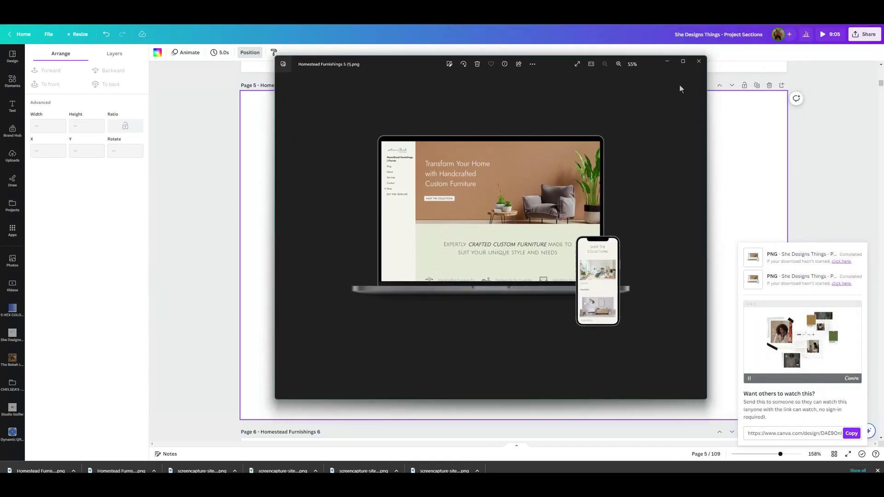
{"action": "left_click", "coordinate": [698, 61]}
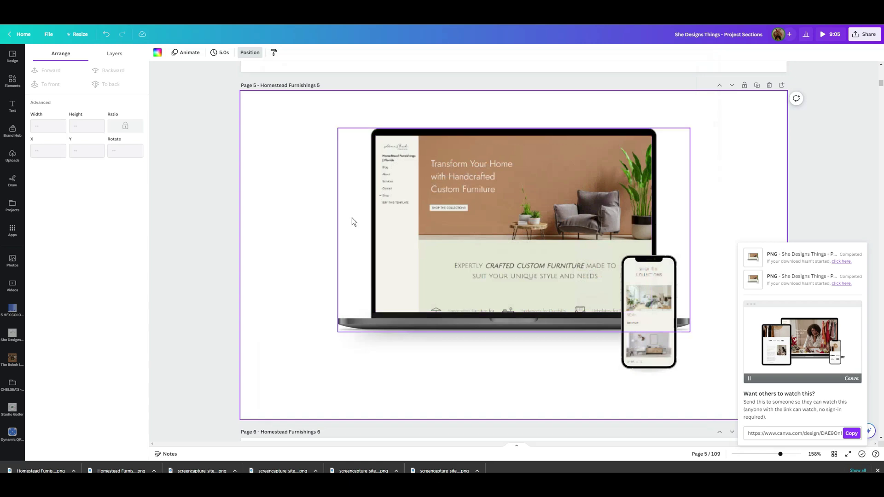